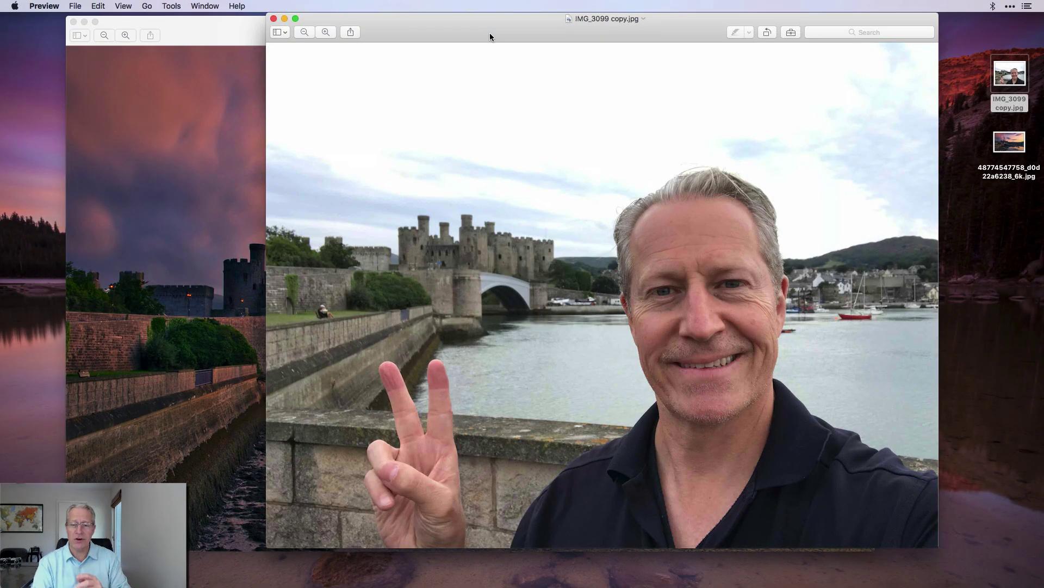
Reposition the IMG_3099 copy.jpg window and compare the selfie with the castle sunset photo.
{"action": "left_click_drag", "start_coordinate": [490, 33], "coordinate": [507, 27]}
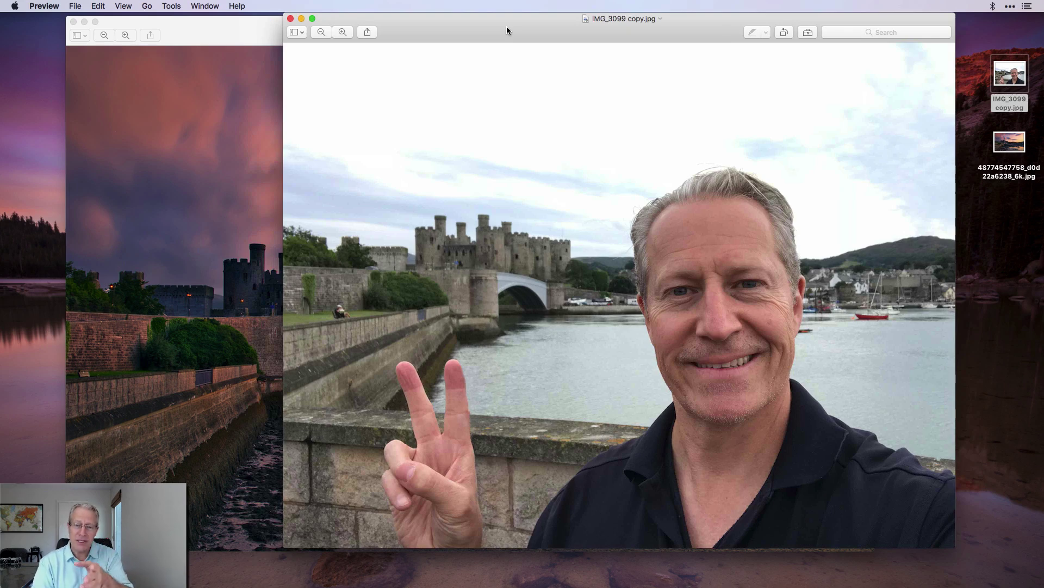
{"action": "left_click_drag", "start_coordinate": [507, 31], "coordinate": [535, 26]}
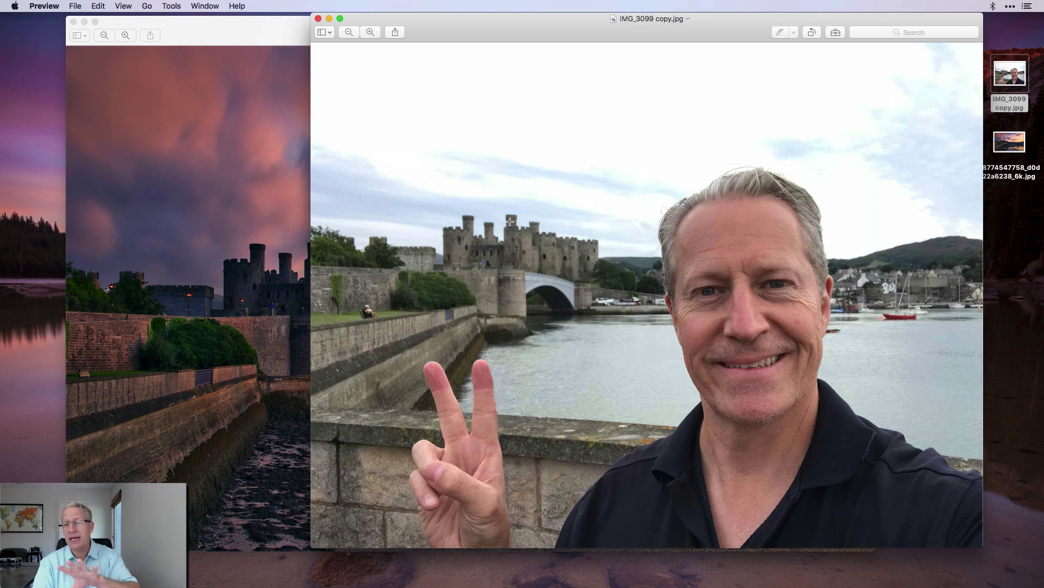
{"action": "left_click", "coordinate": [226, 36]}
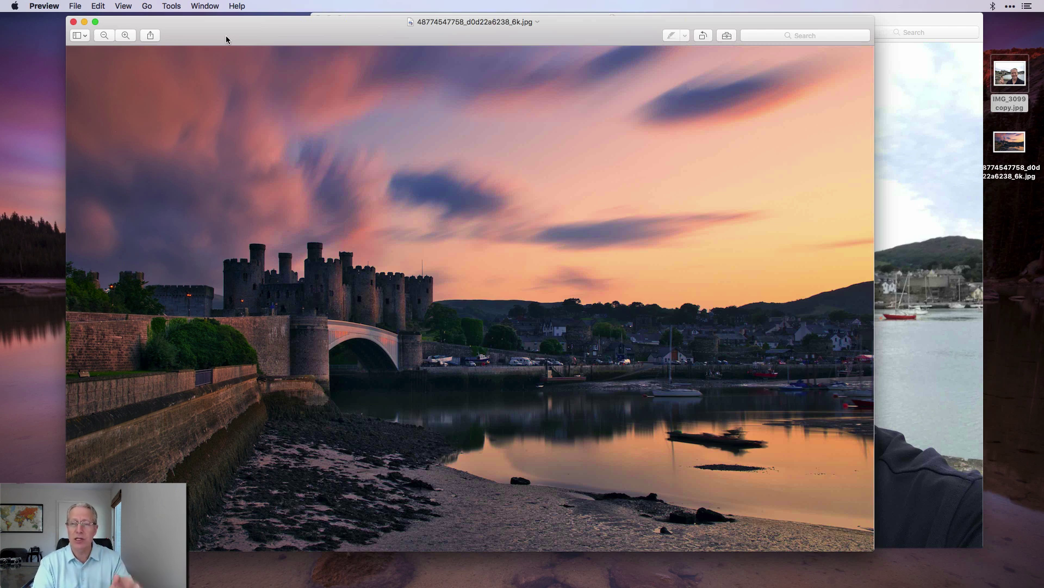
{"action": "left_click", "coordinate": [897, 22]}
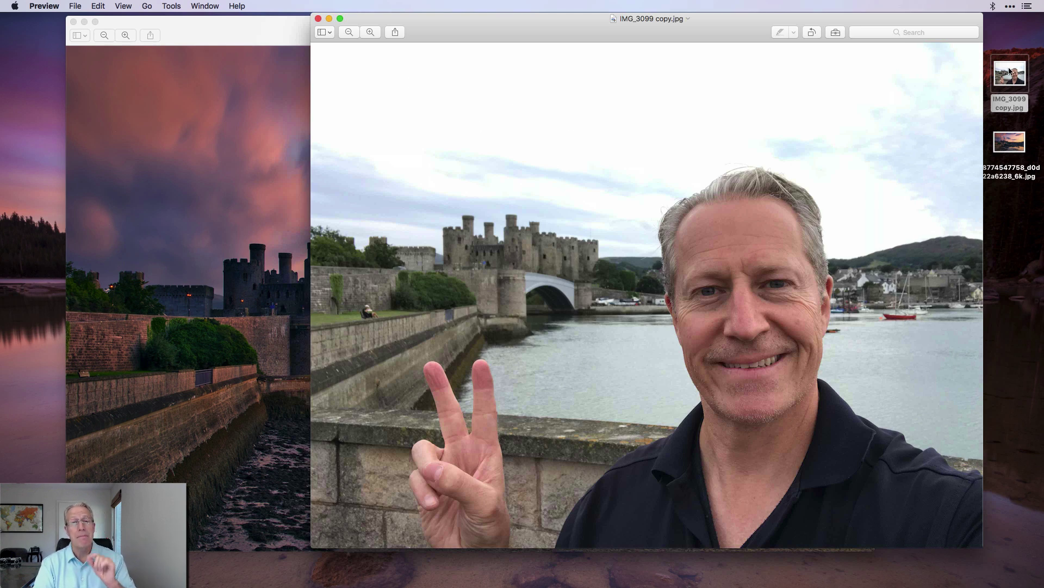
Open IMG_3099 copy.jpg in Topaz Mask AI and paint a 123 px Compute band along the castle, hair and hill skyline.
{"action": "left_click_drag", "start_coordinate": [1010, 71], "coordinate": [616, 577]}
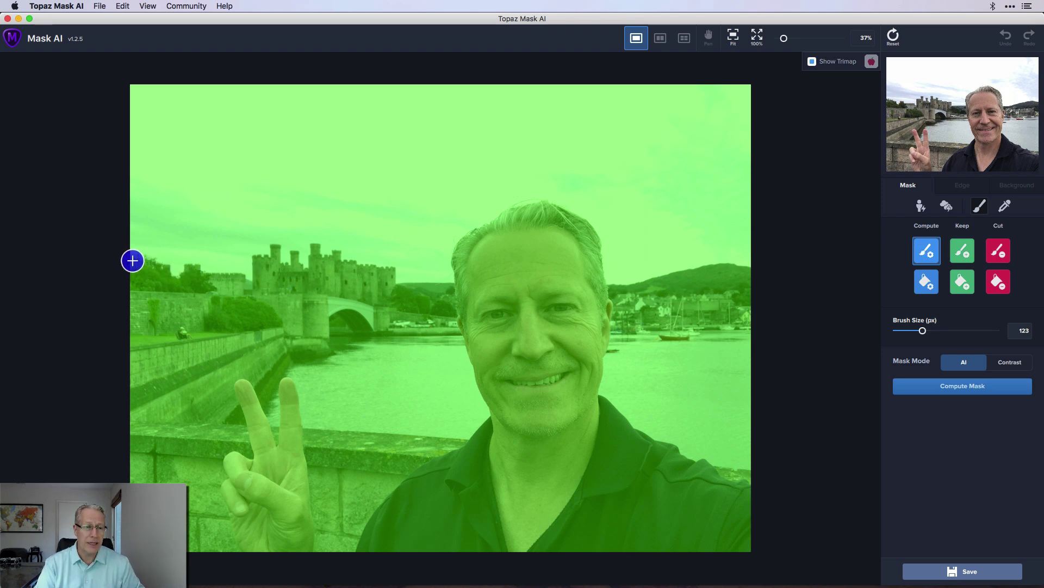
{"action": "mouse_move", "coordinate": [131, 259]}
{"action": "left_mouse_down"}
{"action": "mouse_move", "coordinate": [238, 277]}
{"action": "mouse_move", "coordinate": [257, 256]}
{"action": "mouse_move", "coordinate": [289, 251]}
{"action": "mouse_move", "coordinate": [303, 263]}
{"action": "mouse_move", "coordinate": [331, 250]}
{"action": "mouse_move", "coordinate": [398, 278]}
{"action": "mouse_move", "coordinate": [455, 270]}
{"action": "mouse_move", "coordinate": [497, 222]}
{"action": "mouse_move", "coordinate": [532, 208]}
{"action": "mouse_move", "coordinate": [593, 228]}
{"action": "mouse_move", "coordinate": [608, 275]}
{"action": "mouse_move", "coordinate": [632, 283]}
{"action": "mouse_move", "coordinate": [757, 266]}
{"action": "left_mouse_up"}
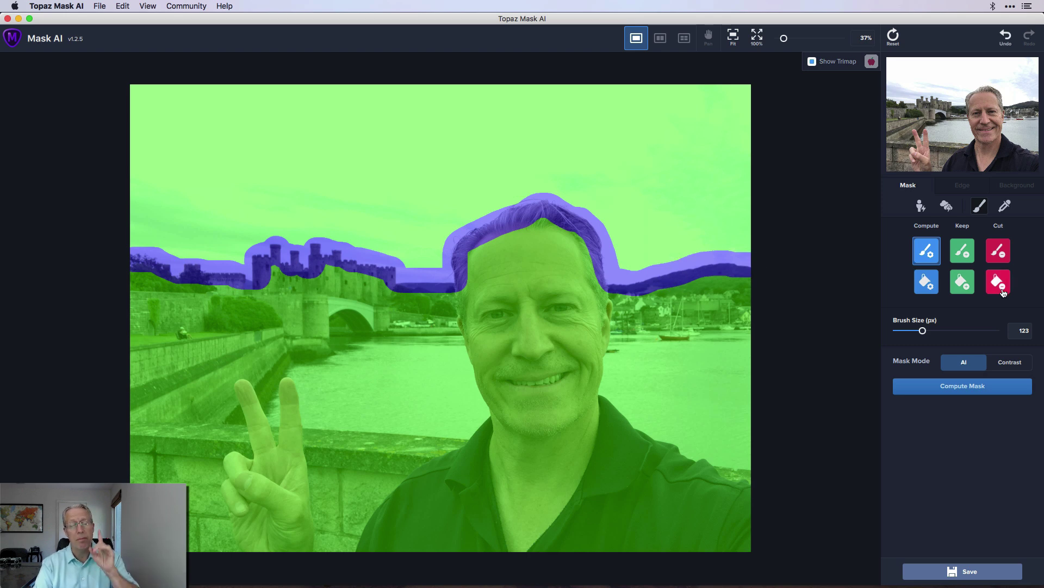
Fill the sky above the skyline band with Cut and compute the mask in AI mode.
{"action": "left_click", "coordinate": [1004, 292]}
{"action": "left_click", "coordinate": [683, 169]}
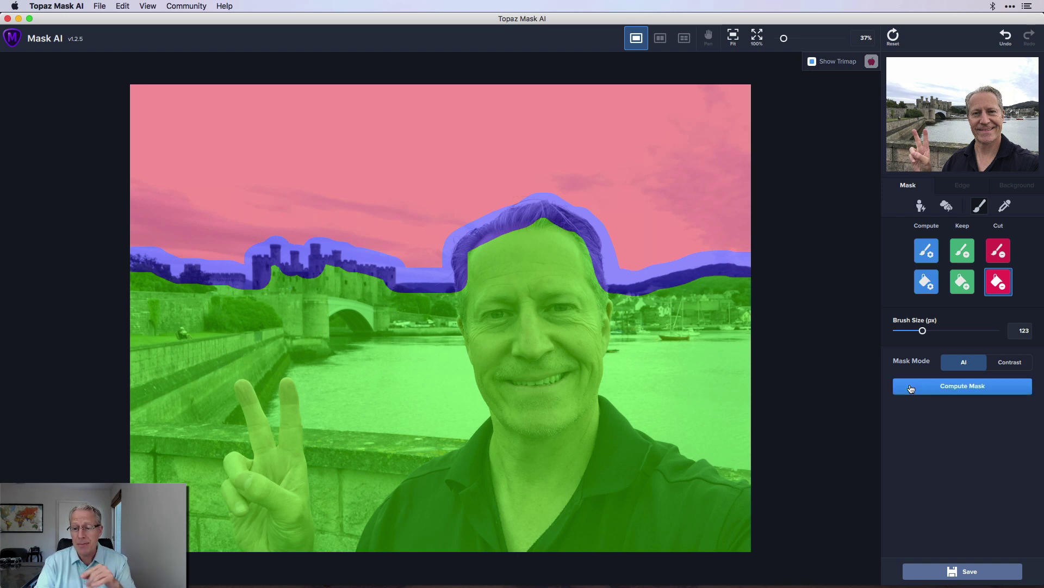
{"action": "left_click", "coordinate": [949, 386]}
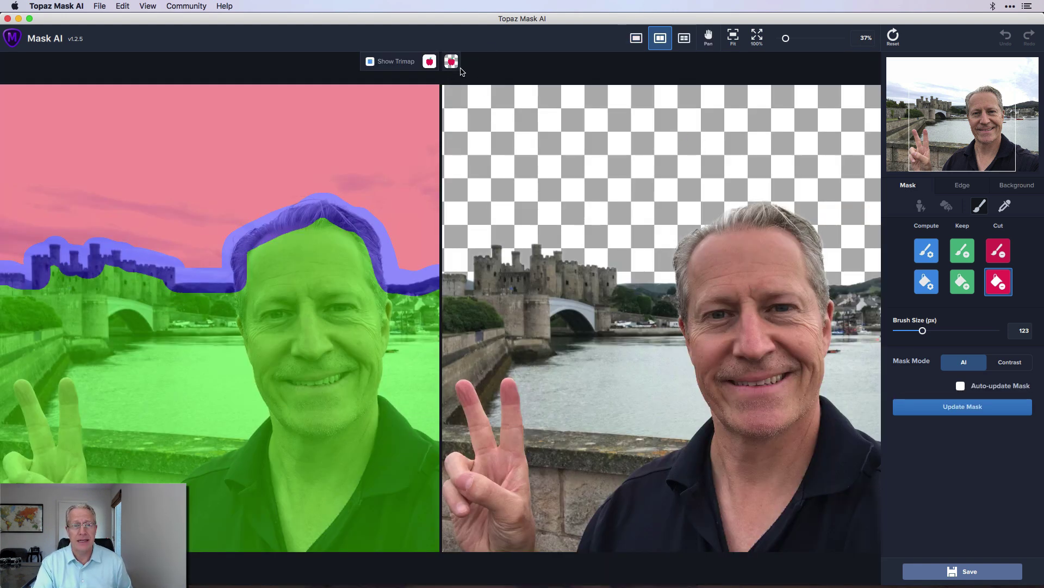
View the Keep result of the mask in a single view and open the background settings.
{"action": "left_click", "coordinate": [636, 38]}
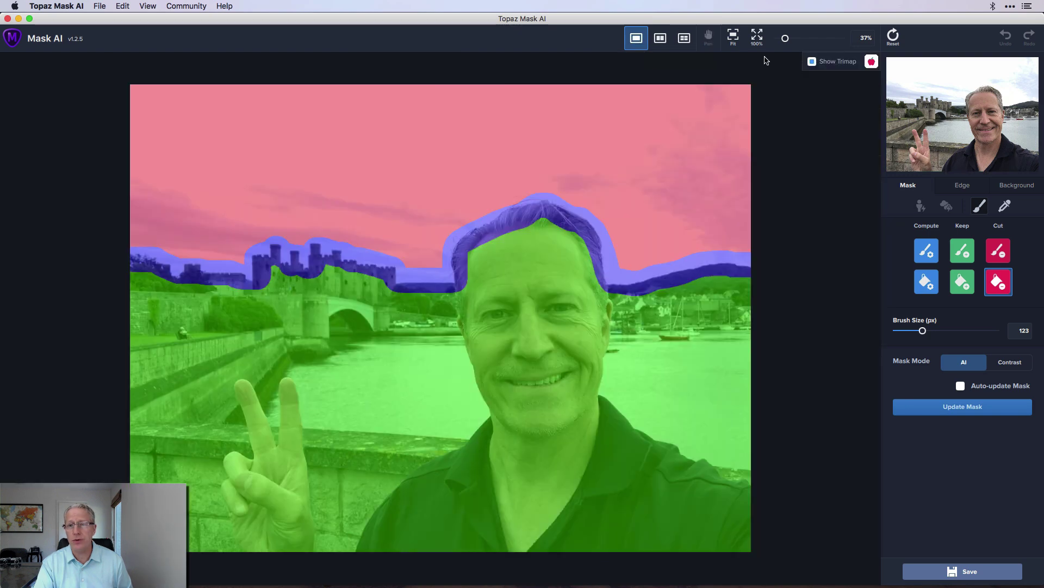
{"action": "left_click", "coordinate": [871, 62]}
{"action": "left_click", "coordinate": [879, 96]}
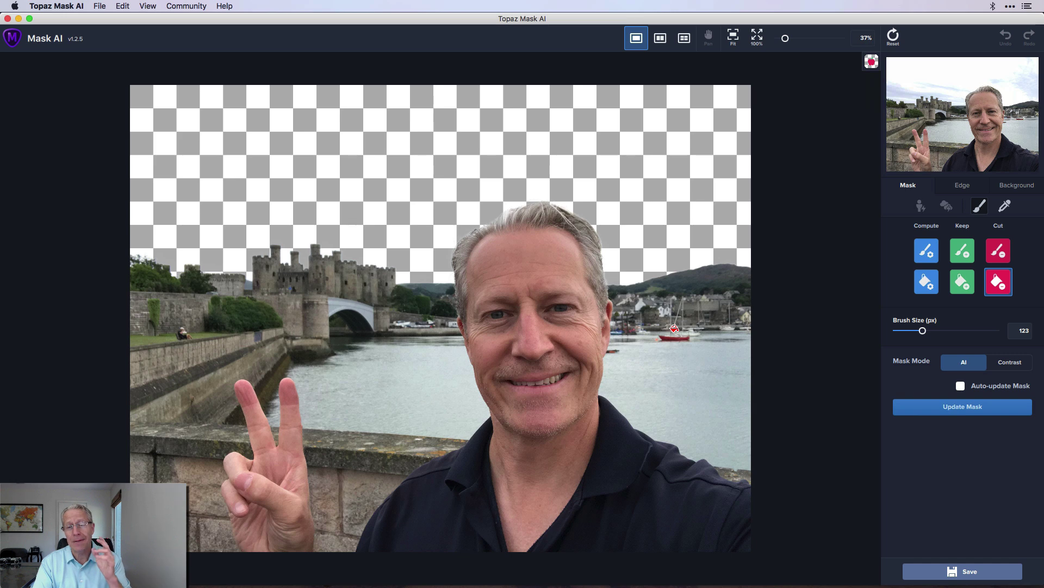
{"action": "left_click", "coordinate": [1033, 187]}
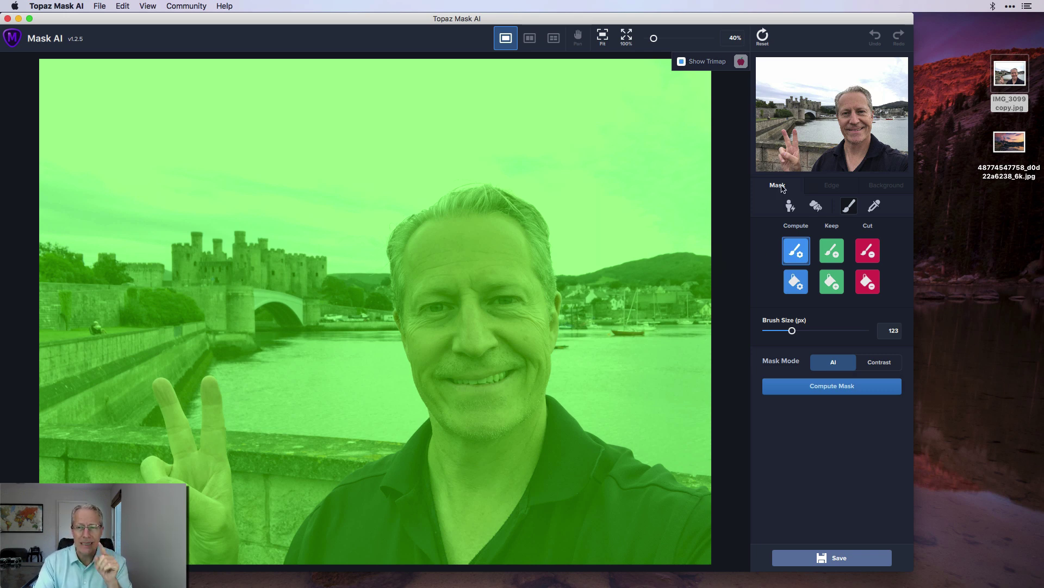
Auto-detect the sky and brush Keep over the stray patches on the water, beside the chin and along the shoulder.
{"action": "left_click", "coordinate": [816, 206]}
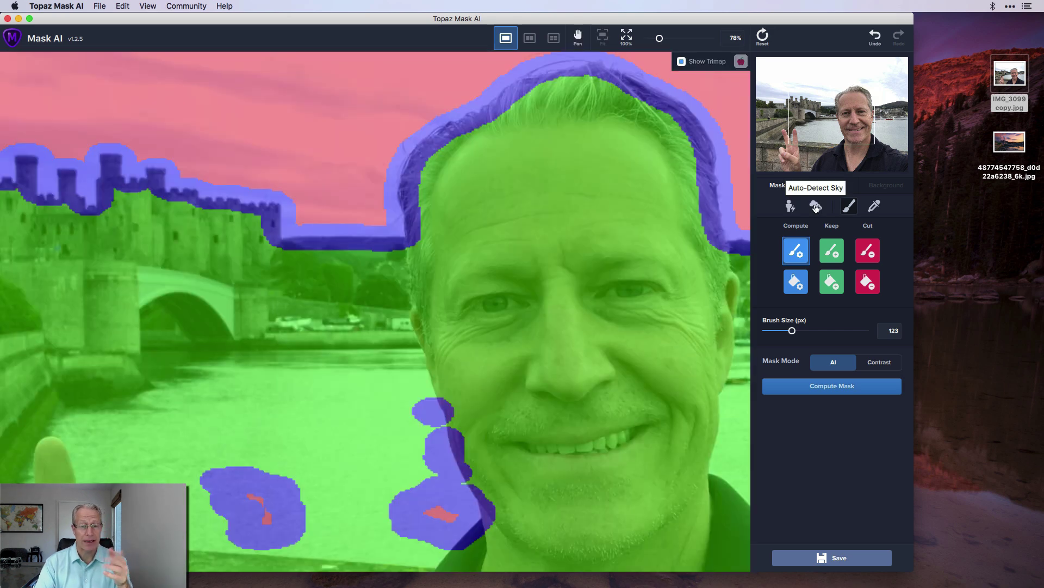
{"action": "left_click_drag", "start_coordinate": [659, 39], "coordinate": [655, 40]}
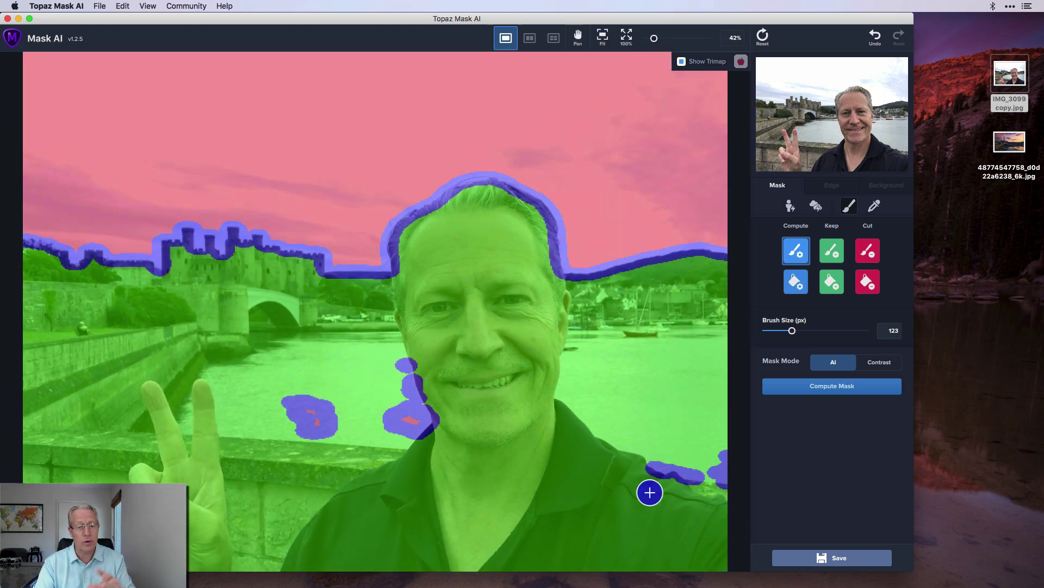
{"action": "left_click", "coordinate": [868, 248]}
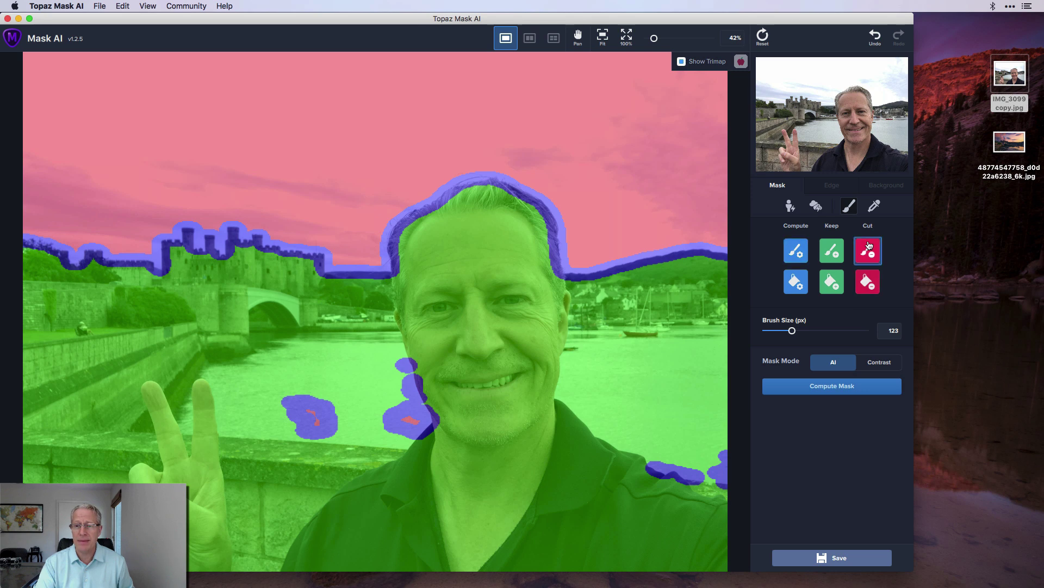
{"action": "left_click", "coordinate": [831, 250]}
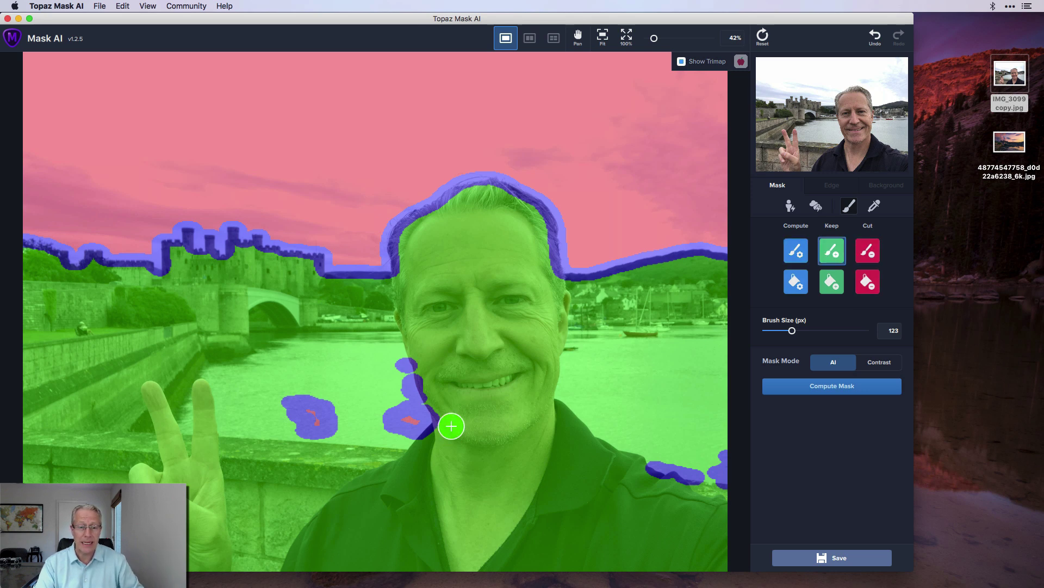
{"action": "mouse_move", "coordinate": [408, 351]}
{"action": "left_mouse_down"}
{"action": "mouse_move", "coordinate": [416, 387]}
{"action": "mouse_move", "coordinate": [394, 381]}
{"action": "mouse_move", "coordinate": [452, 423]}
{"action": "mouse_move", "coordinate": [408, 435]}
{"action": "mouse_move", "coordinate": [406, 411]}
{"action": "mouse_move", "coordinate": [381, 410]}
{"action": "mouse_move", "coordinate": [388, 432]}
{"action": "left_mouse_up"}
{"action": "mouse_move", "coordinate": [354, 381]}
{"action": "left_mouse_down"}
{"action": "mouse_move", "coordinate": [287, 396]}
{"action": "mouse_move", "coordinate": [351, 416]}
{"action": "mouse_move", "coordinate": [281, 417]}
{"action": "mouse_move", "coordinate": [336, 440]}
{"action": "left_mouse_up"}
{"action": "mouse_move", "coordinate": [646, 483]}
{"action": "left_mouse_down"}
{"action": "mouse_move", "coordinate": [658, 468]}
{"action": "mouse_move", "coordinate": [736, 478]}
{"action": "mouse_move", "coordinate": [716, 454]}
{"action": "mouse_move", "coordinate": [713, 471]}
{"action": "left_mouse_up"}
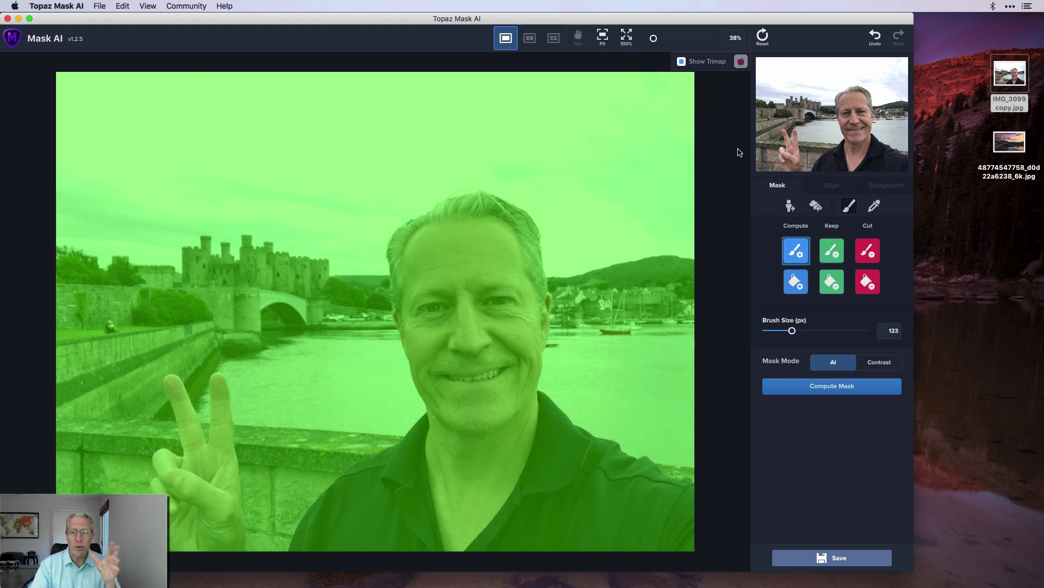
Auto-detect the person to keep in the freshly reset selfie.
{"action": "left_click", "coordinate": [791, 208]}
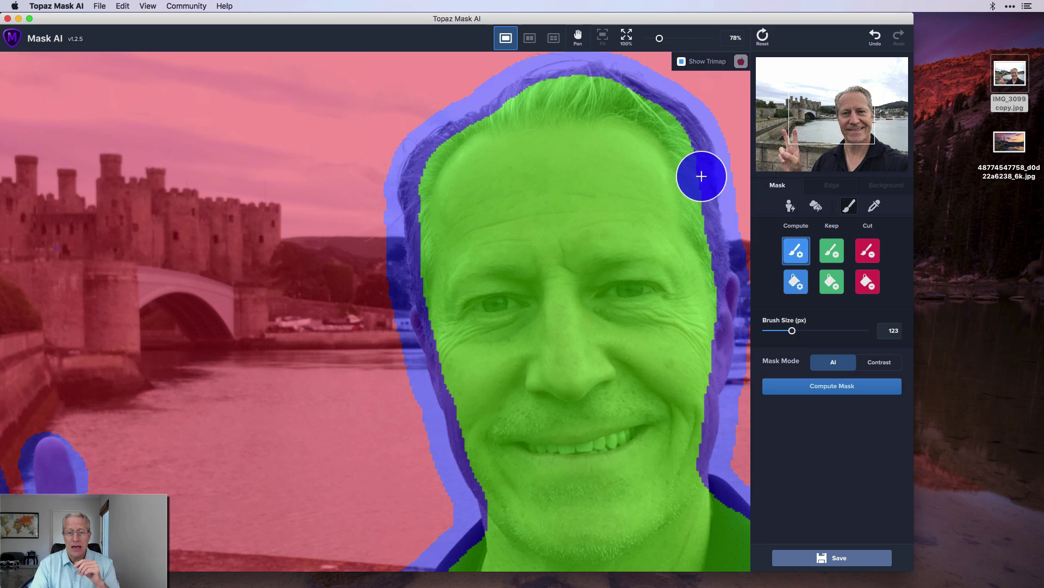
{"action": "left_click_drag", "start_coordinate": [662, 43], "coordinate": [654, 41]}
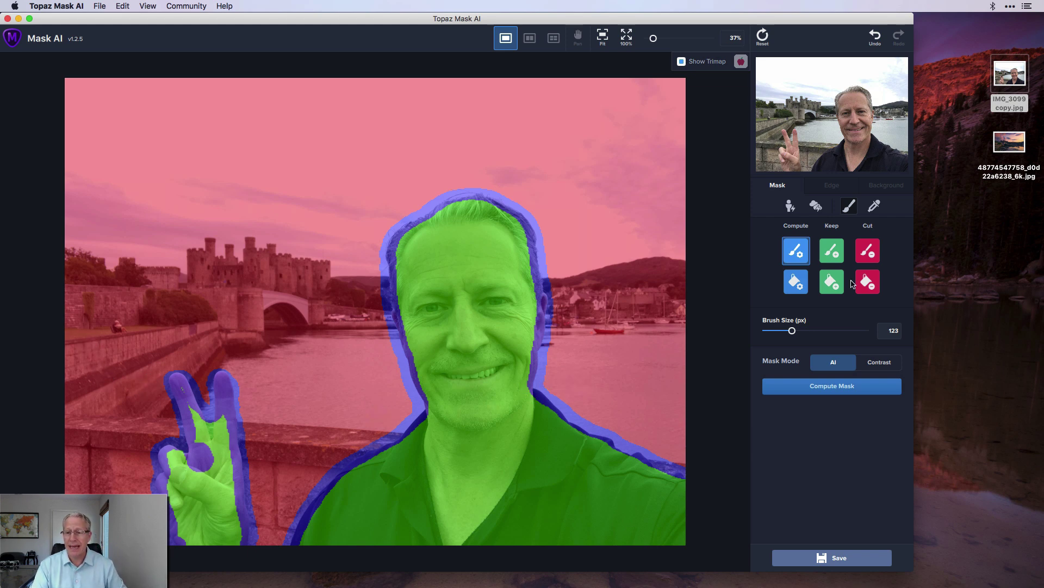
Fill the raised hand and its outline with Cut, and select the Cut brush.
{"action": "left_click", "coordinate": [870, 255]}
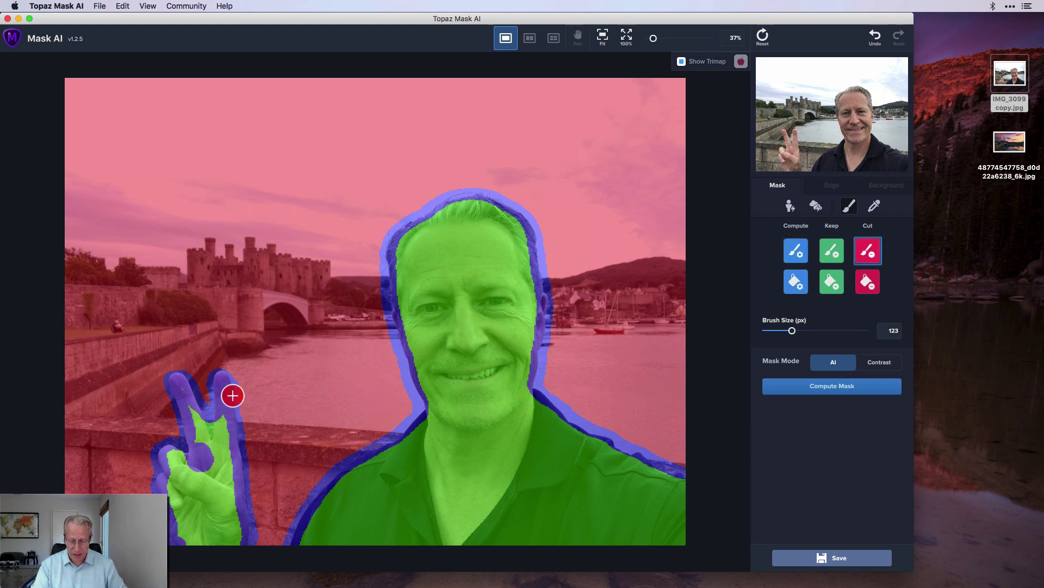
{"action": "left_click", "coordinate": [869, 281]}
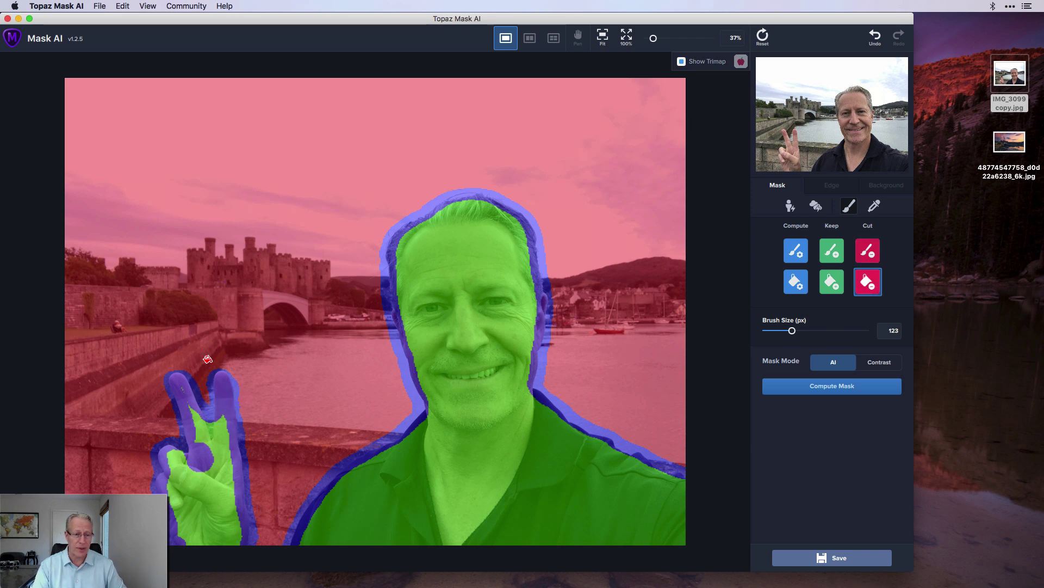
{"action": "left_click", "coordinate": [223, 394]}
{"action": "left_click", "coordinate": [221, 444]}
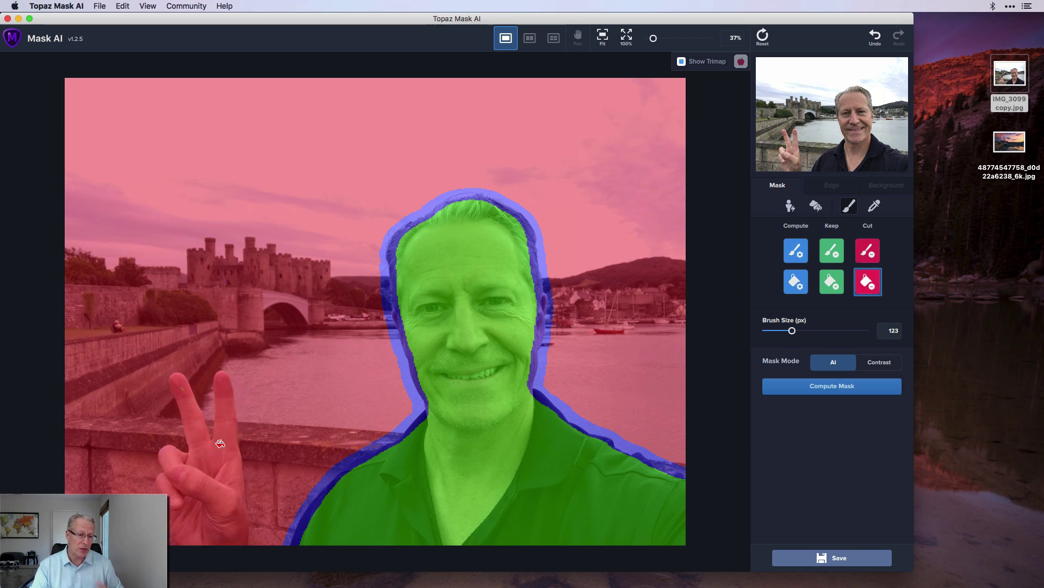
{"action": "left_click", "coordinate": [870, 252]}
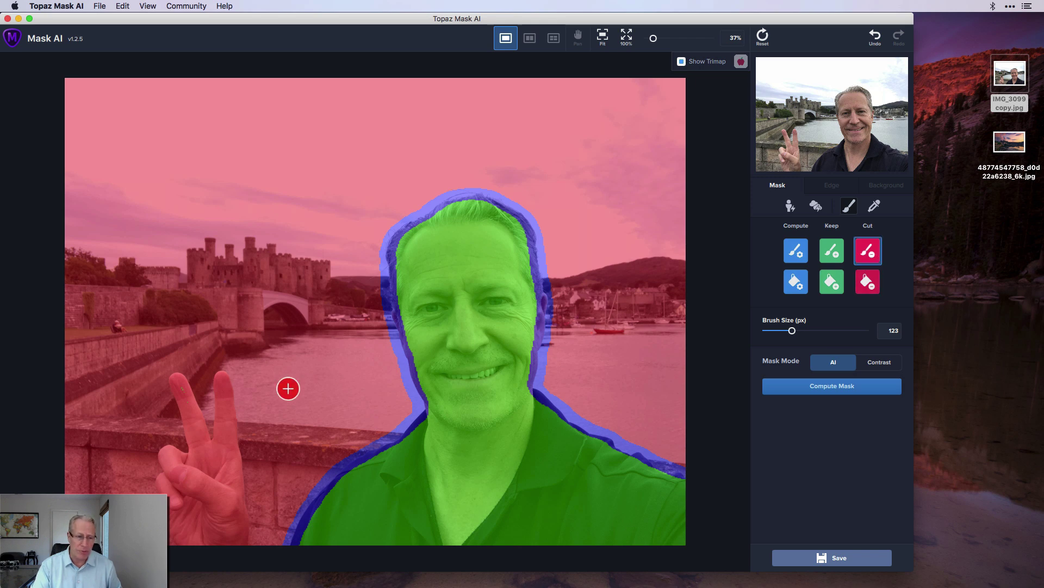
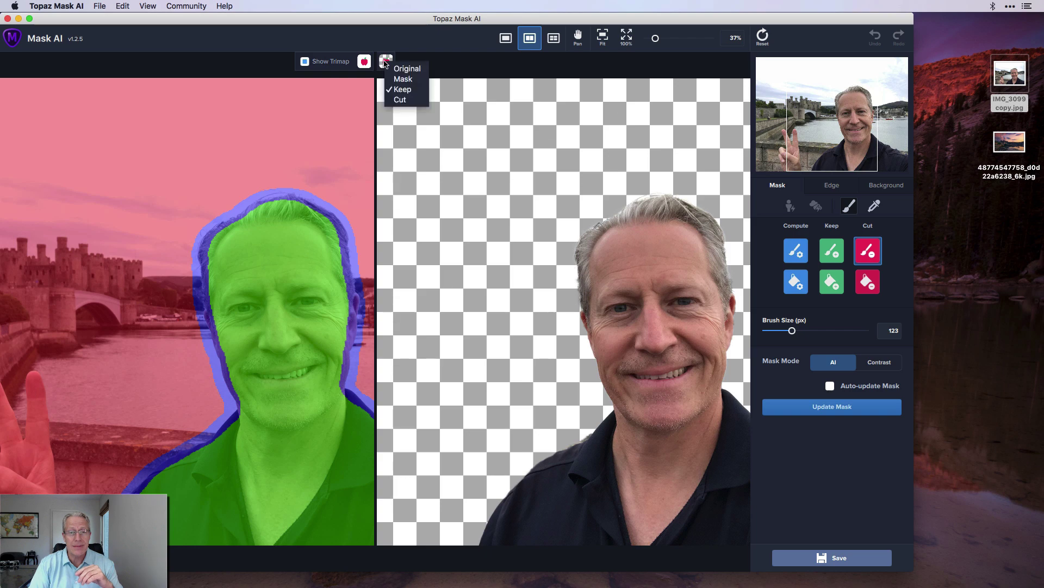
View the Keep result of the portrait mask in a single view.
{"action": "left_click", "coordinate": [384, 63]}
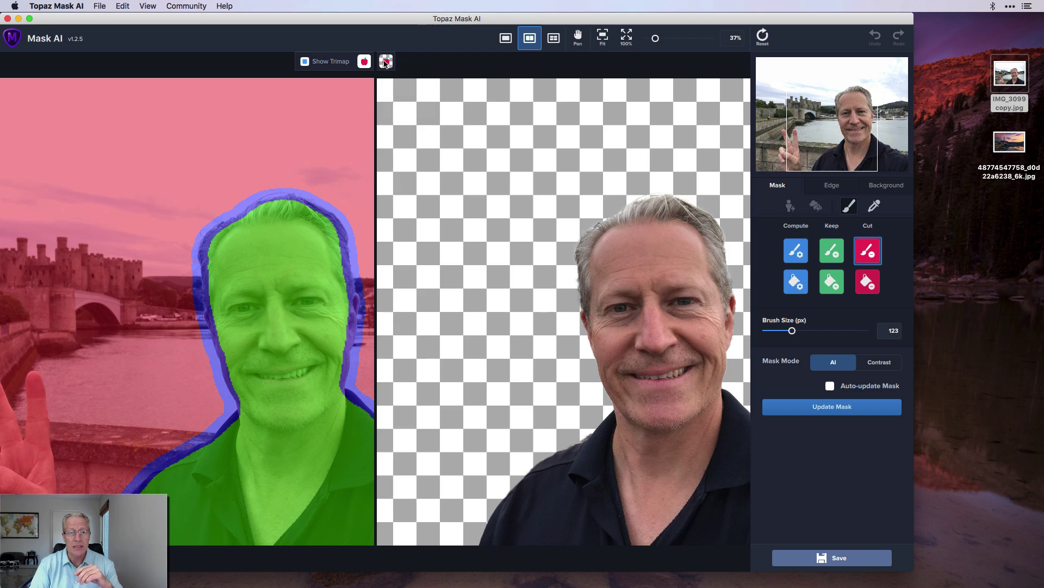
{"action": "left_click", "coordinate": [506, 39]}
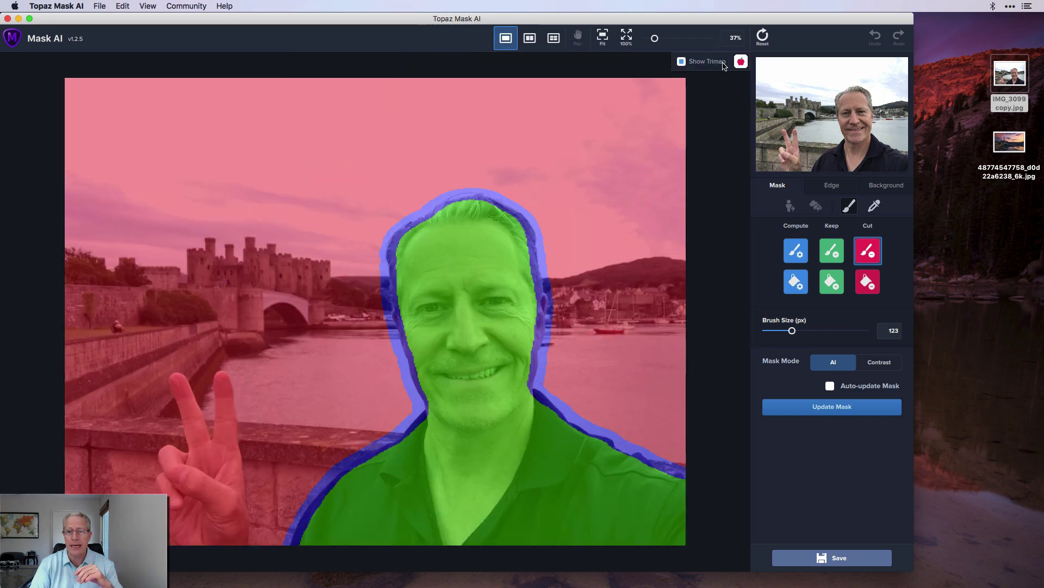
{"action": "left_click", "coordinate": [741, 62]}
{"action": "left_click", "coordinate": [753, 89]}
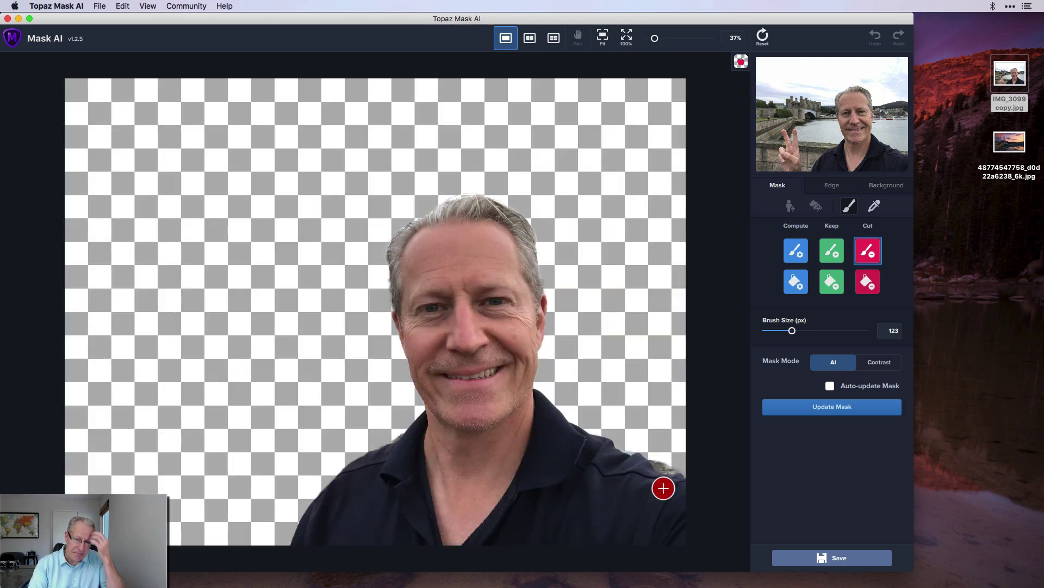
Show two views side by side, with the Original and its trimap next to the Keep result.
{"action": "left_click", "coordinate": [529, 38]}
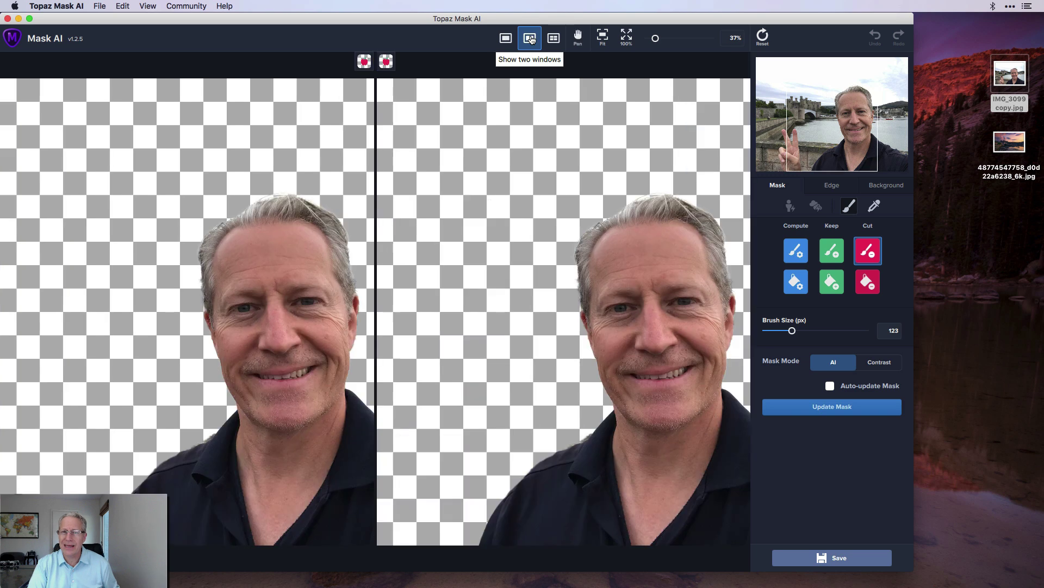
{"action": "left_click", "coordinate": [363, 65]}
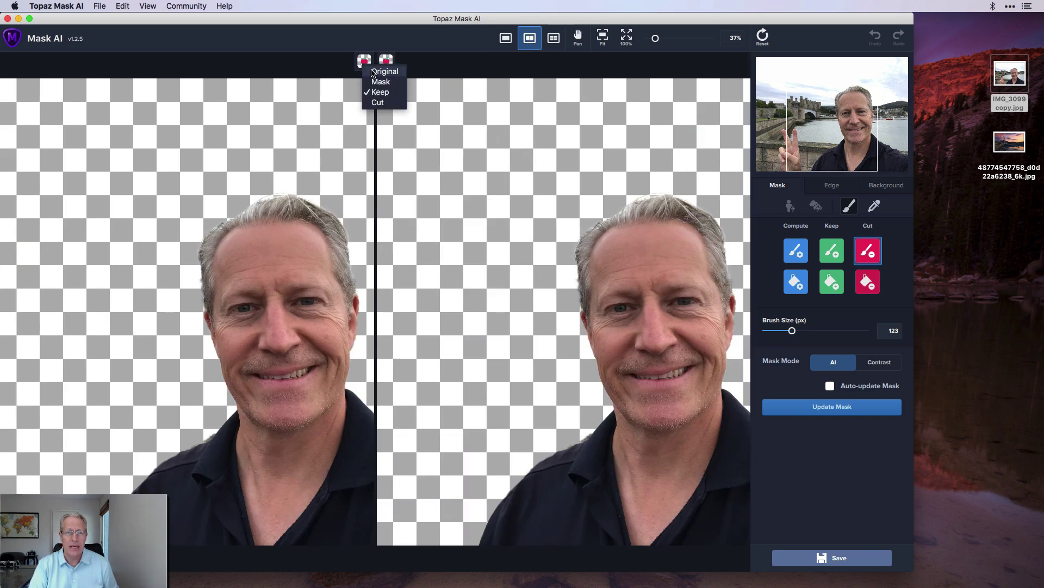
{"action": "left_click", "coordinate": [377, 72]}
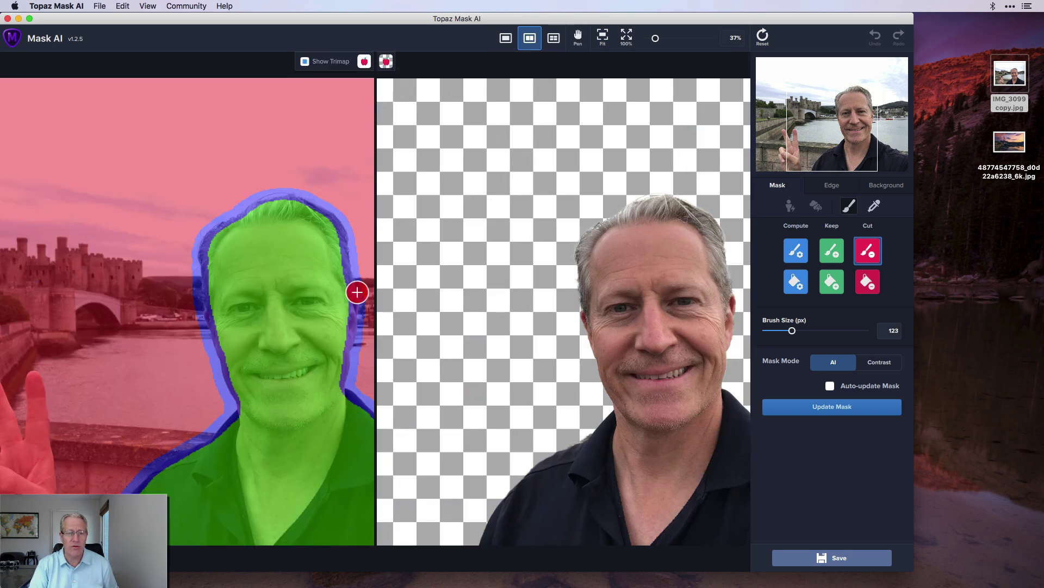
Paint Cut with a 50 px brush along the neck and the shoulder nearest the raised hand to narrow the Compute band, and update the mask.
{"action": "left_click_drag", "start_coordinate": [656, 38], "coordinate": [659, 41]}
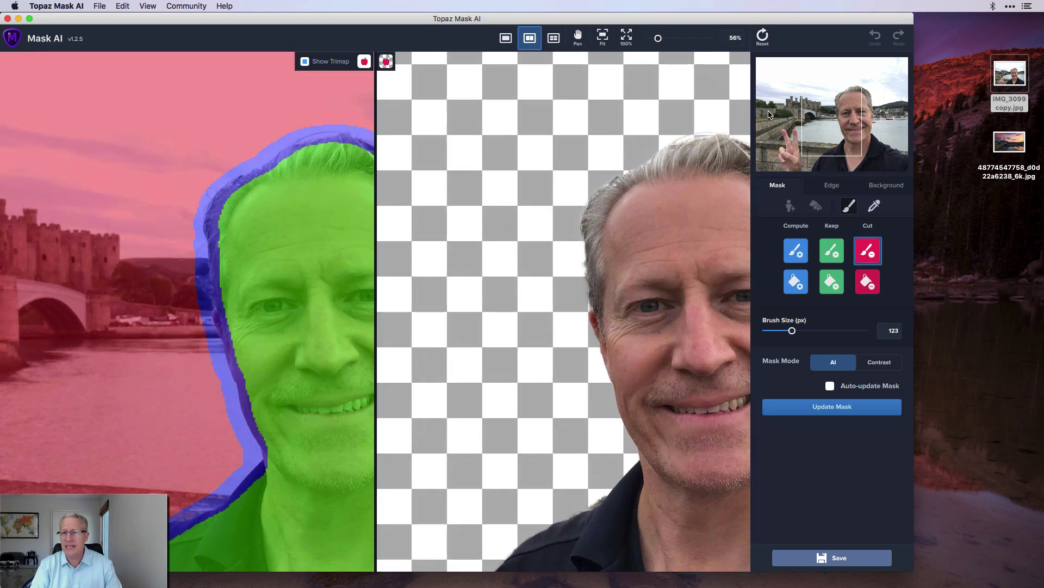
{"action": "left_click_drag", "start_coordinate": [827, 125], "coordinate": [812, 188]}
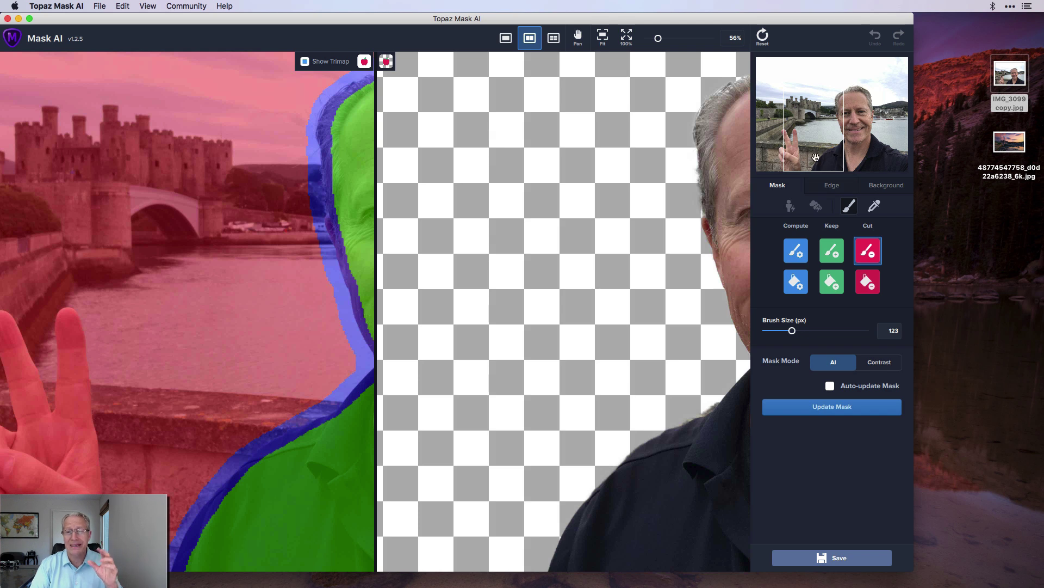
{"action": "left_click_drag", "start_coordinate": [816, 158], "coordinate": [822, 157]}
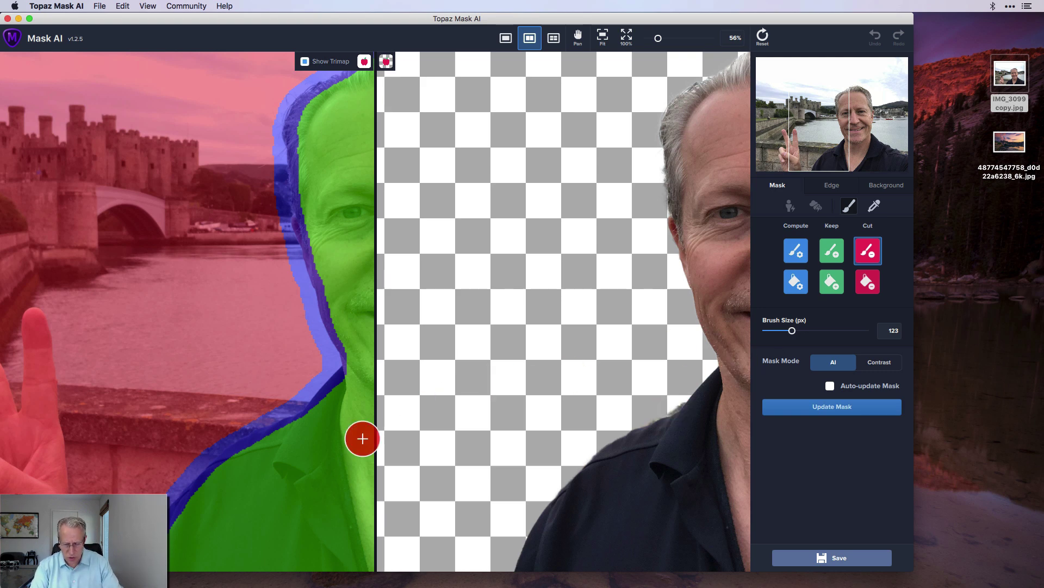
{"action": "key", "text": "bracketleft"}
{"action": "key", "text": "bracketleft"}
{"action": "key", "text": "bracketleft"}
{"action": "key", "text": "bracketleft"}
{"action": "key", "text": "bracketleft"}
{"action": "key", "text": "bracketleft"}
{"action": "key", "text": "bracketleft"}
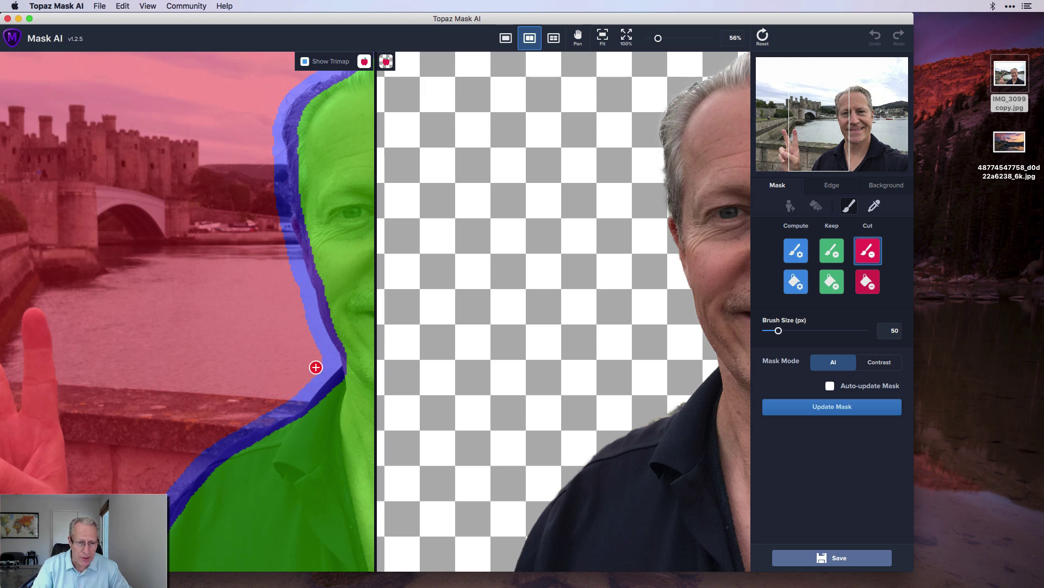
{"action": "mouse_move", "coordinate": [318, 347]}
{"action": "left_mouse_down"}
{"action": "mouse_move", "coordinate": [315, 333]}
{"action": "mouse_move", "coordinate": [326, 357]}
{"action": "mouse_move", "coordinate": [302, 395]}
{"action": "mouse_move", "coordinate": [225, 433]}
{"action": "left_mouse_up"}
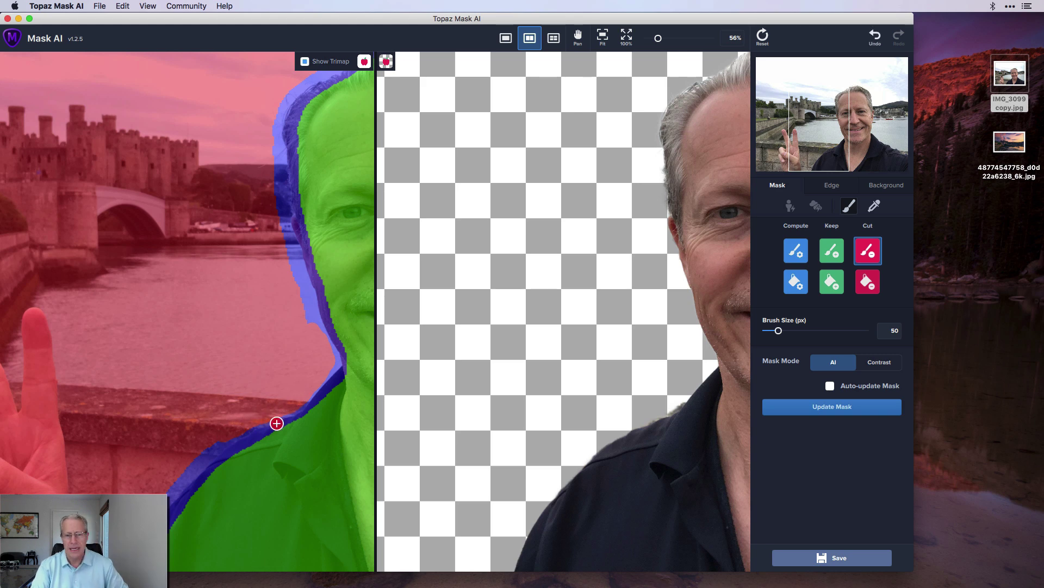
{"action": "left_click", "coordinate": [834, 408]}
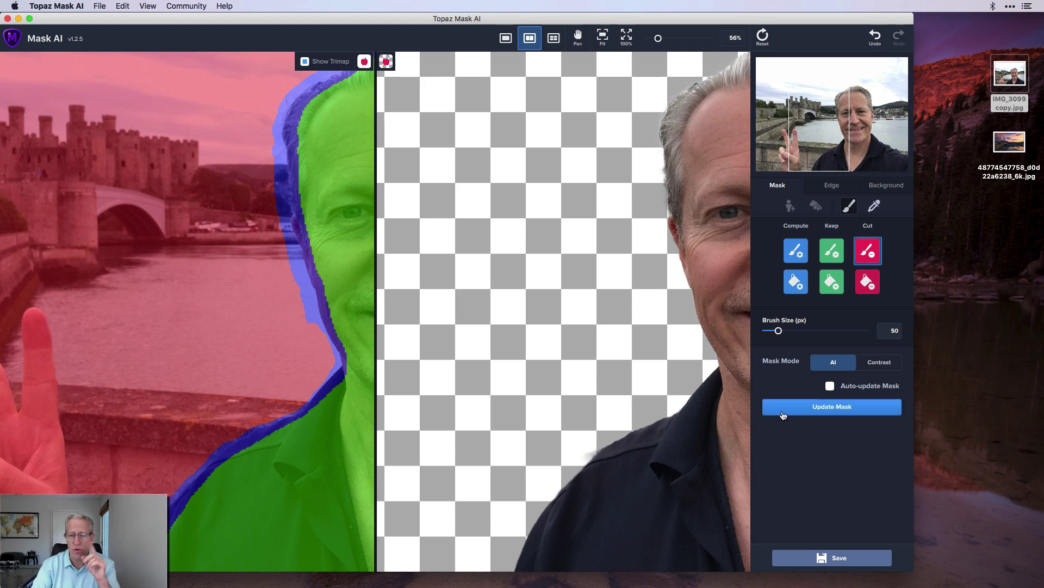
Clean up the leftover background along the far shoulder with the Cut brush at 50 px and the Keep brush at 35 px, updating the mask.
{"action": "left_click_drag", "start_coordinate": [817, 125], "coordinate": [846, 107]}
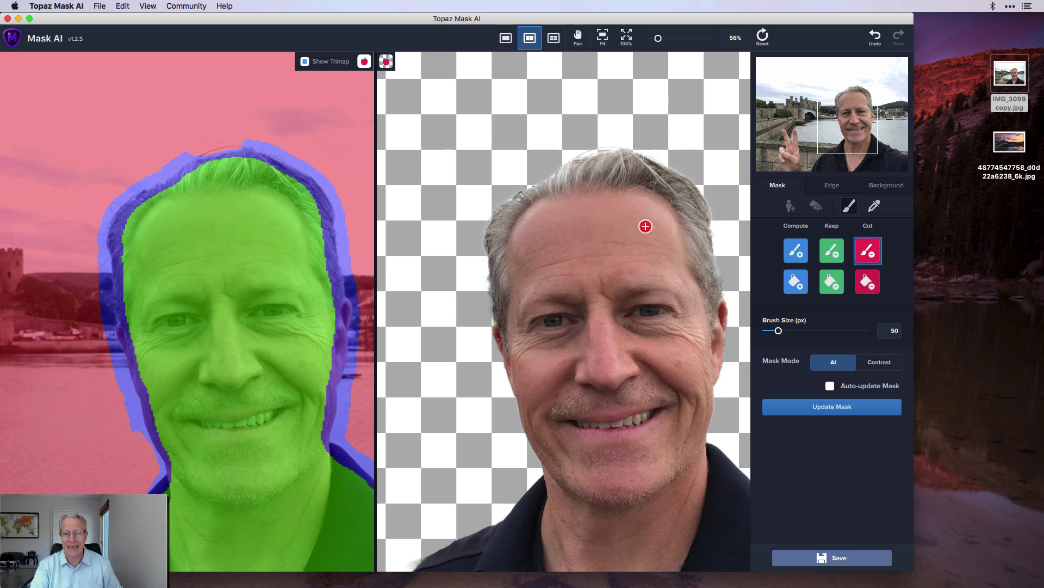
{"action": "left_click_drag", "start_coordinate": [849, 128], "coordinate": [894, 146]}
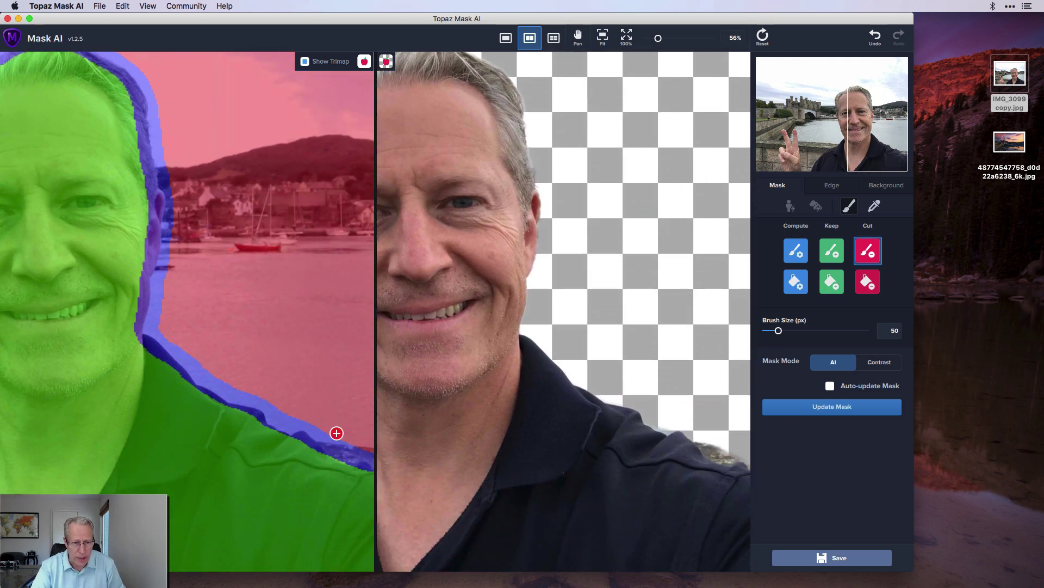
{"action": "left_click_drag", "start_coordinate": [328, 437], "coordinate": [359, 458]}
{"action": "key", "text": "super+z"}
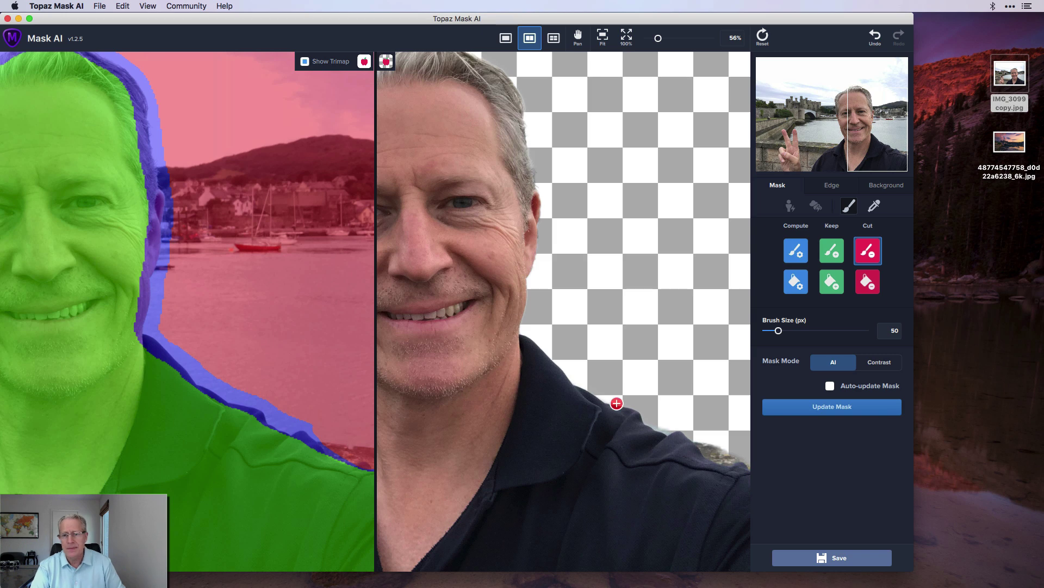
{"action": "left_click", "coordinate": [824, 409]}
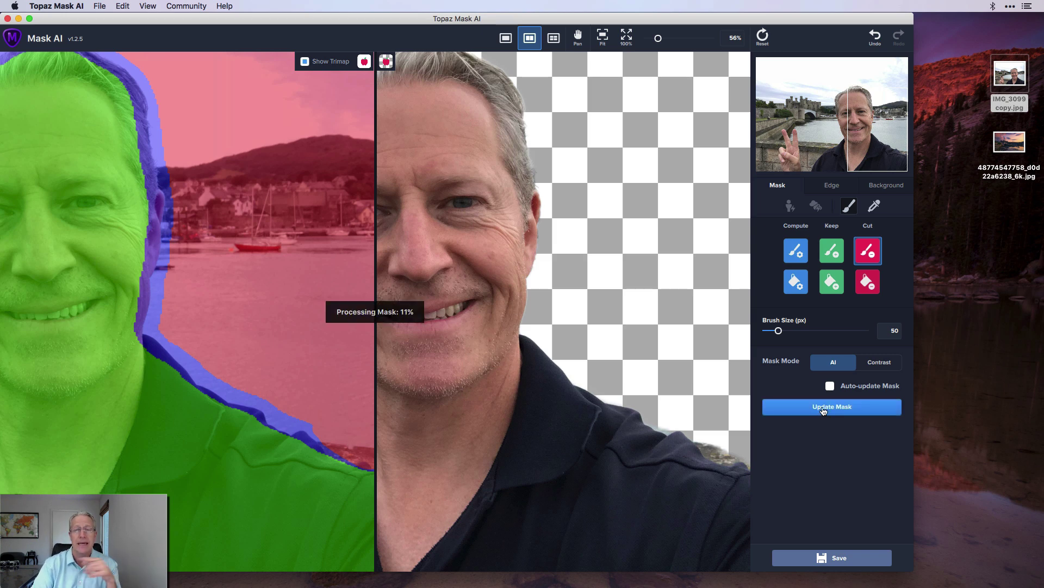
{"action": "key", "text": "g"}
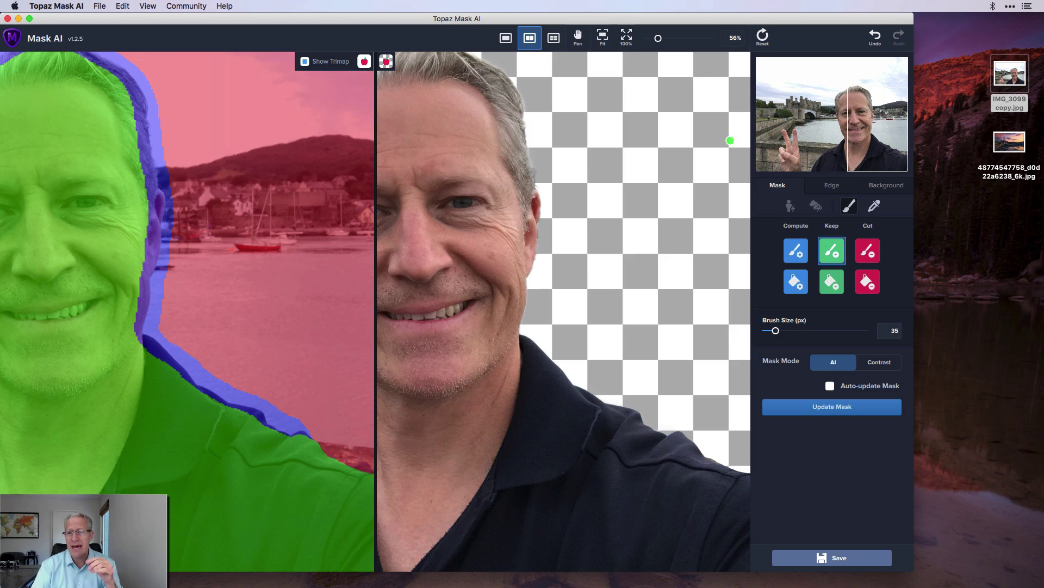
Switch the second view from the Keep result to the black-and-white Mask, showing the head's outline beside the trimap.
{"action": "left_click_drag", "start_coordinate": [866, 128], "coordinate": [842, 115]}
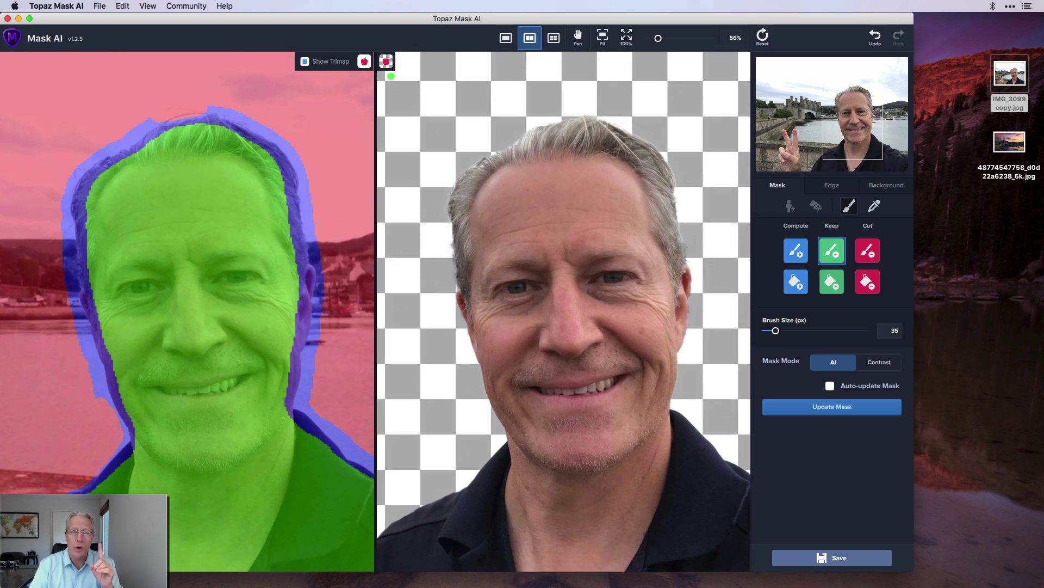
{"action": "left_click", "coordinate": [387, 62]}
{"action": "left_click", "coordinate": [403, 80]}
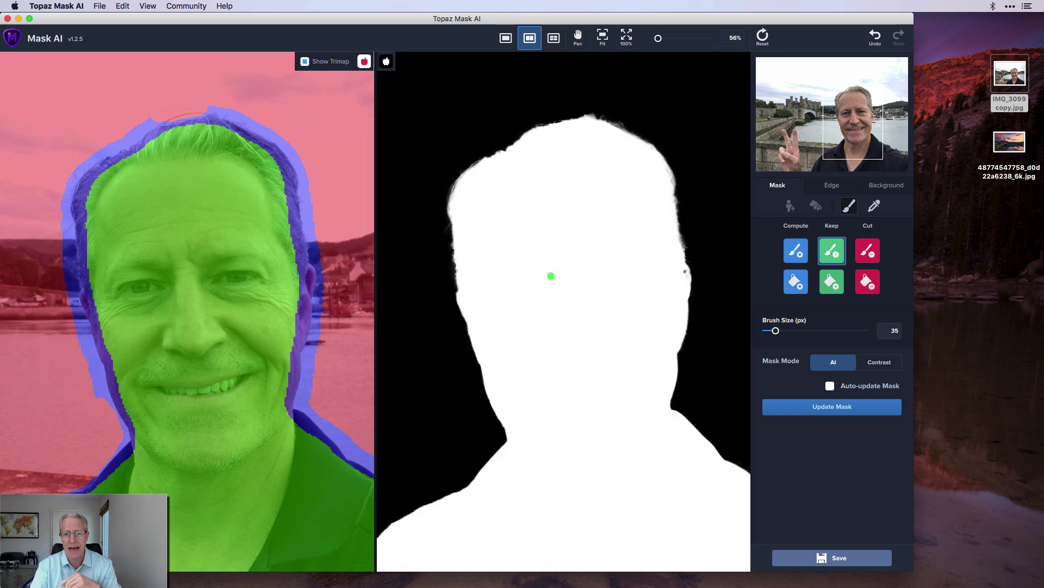
Set the mask's Edge Hardness to 0.58.
{"action": "left_click", "coordinate": [840, 187]}
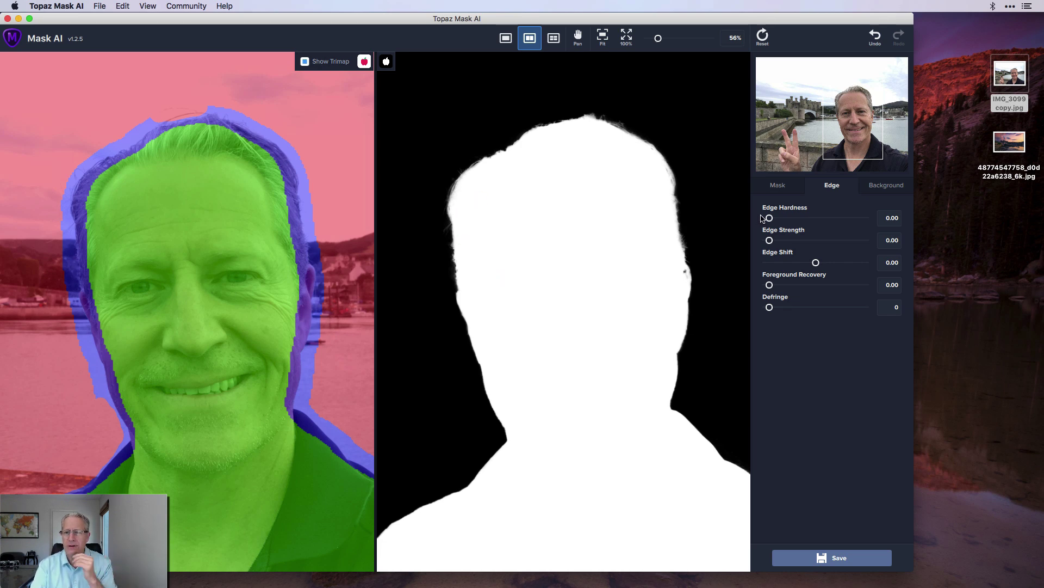
{"action": "left_click_drag", "start_coordinate": [769, 218], "coordinate": [798, 219]}
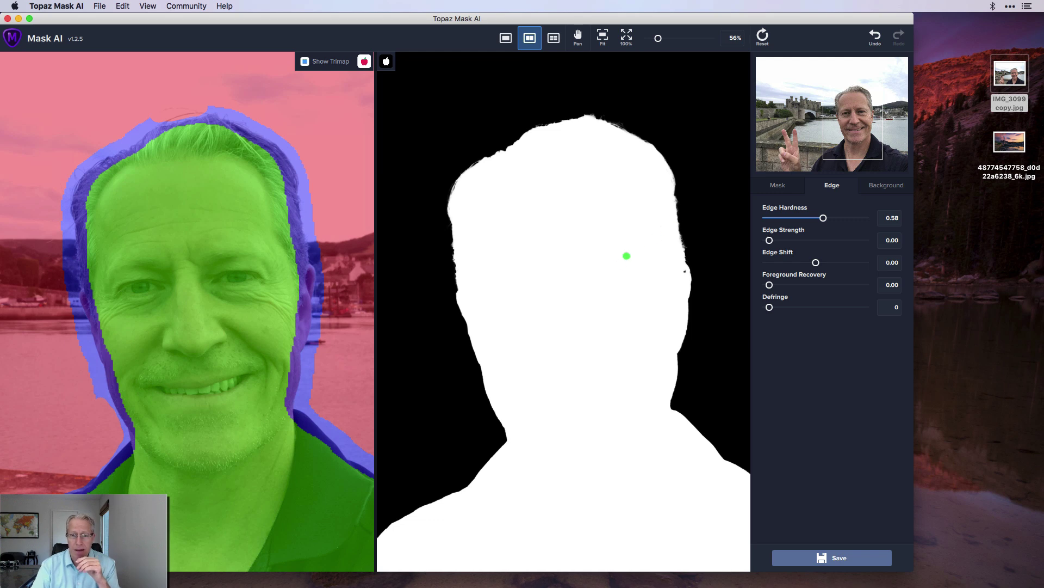
{"action": "mouse_move", "coordinate": [837, 137]}
{"action": "left_mouse_down"}
{"action": "mouse_move", "coordinate": [890, 146]}
{"action": "mouse_move", "coordinate": [849, 163]}
{"action": "mouse_move", "coordinate": [830, 158]}
{"action": "mouse_move", "coordinate": [838, 138]}
{"action": "left_mouse_up"}
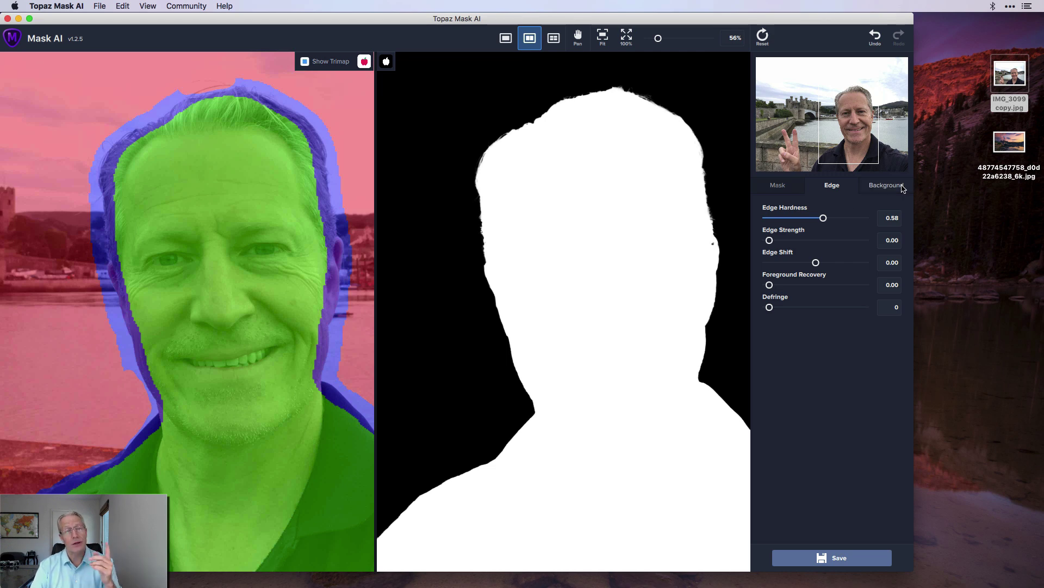
{"action": "double_click", "coordinate": [1006, 144]}
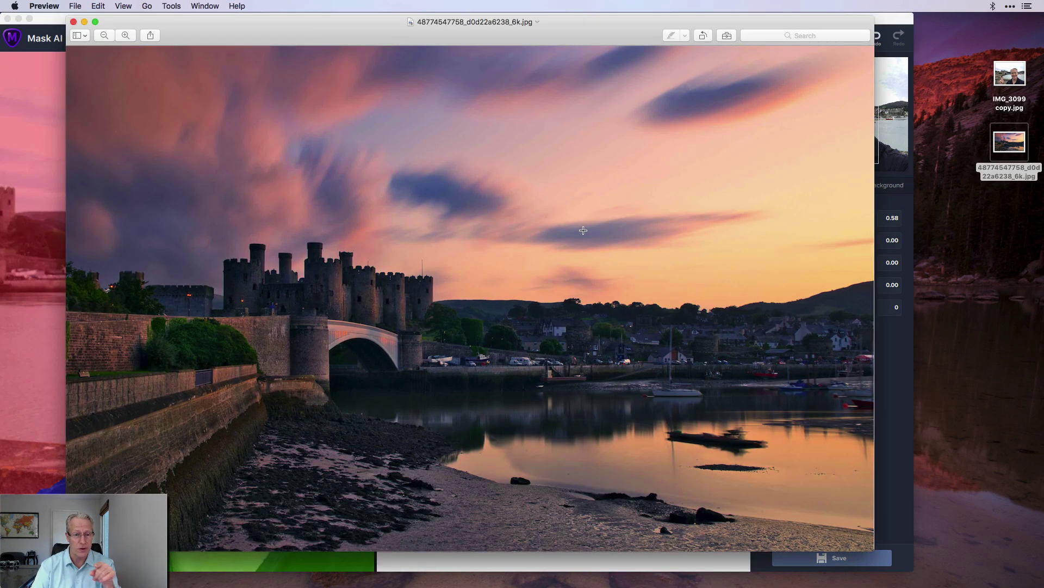
{"action": "left_click", "coordinate": [73, 22]}
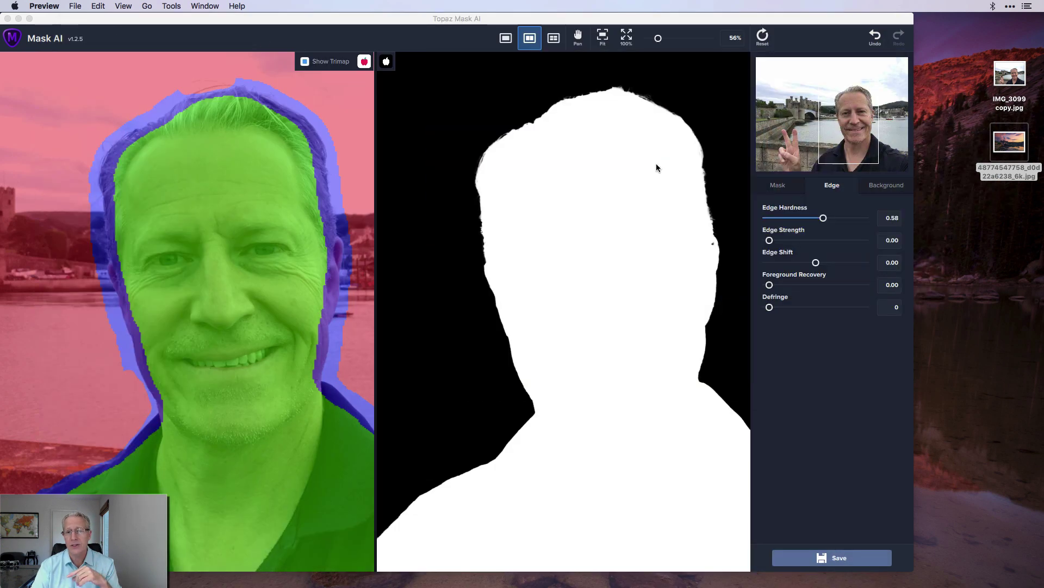
{"action": "left_click", "coordinate": [893, 188]}
{"action": "left_click", "coordinate": [893, 189]}
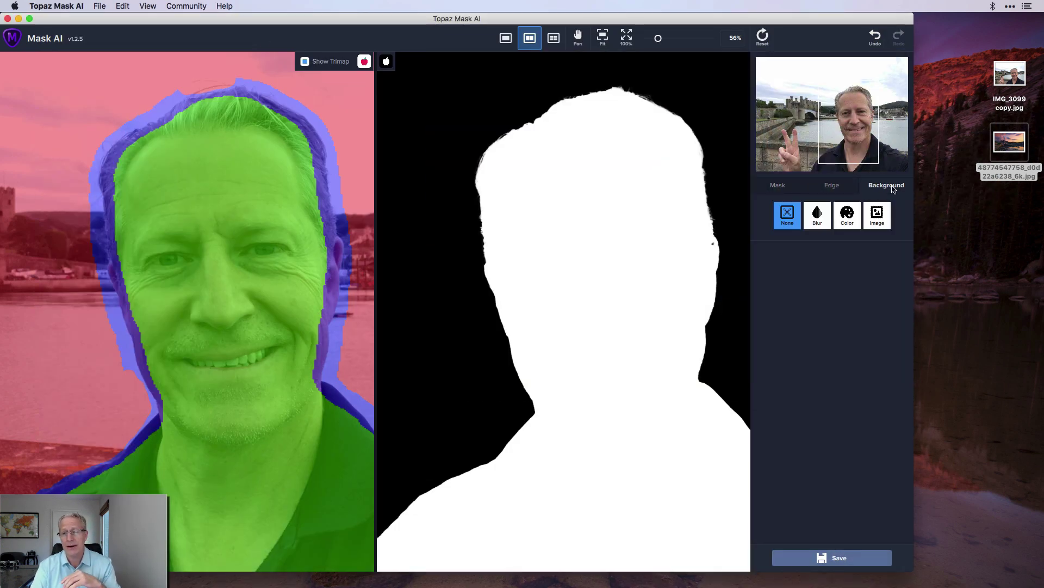
{"action": "left_click", "coordinate": [880, 219]}
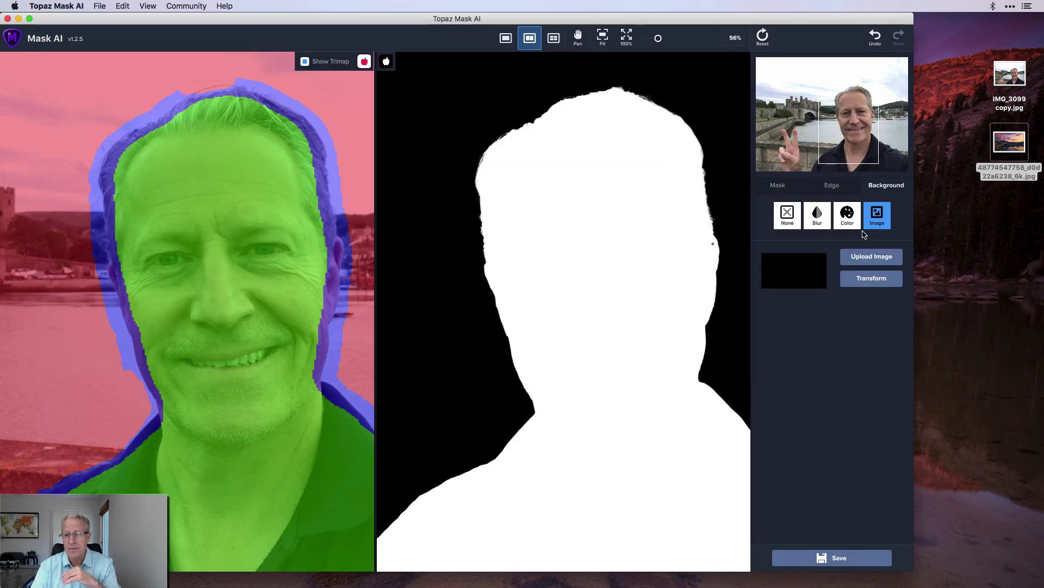
{"action": "left_click", "coordinate": [869, 257]}
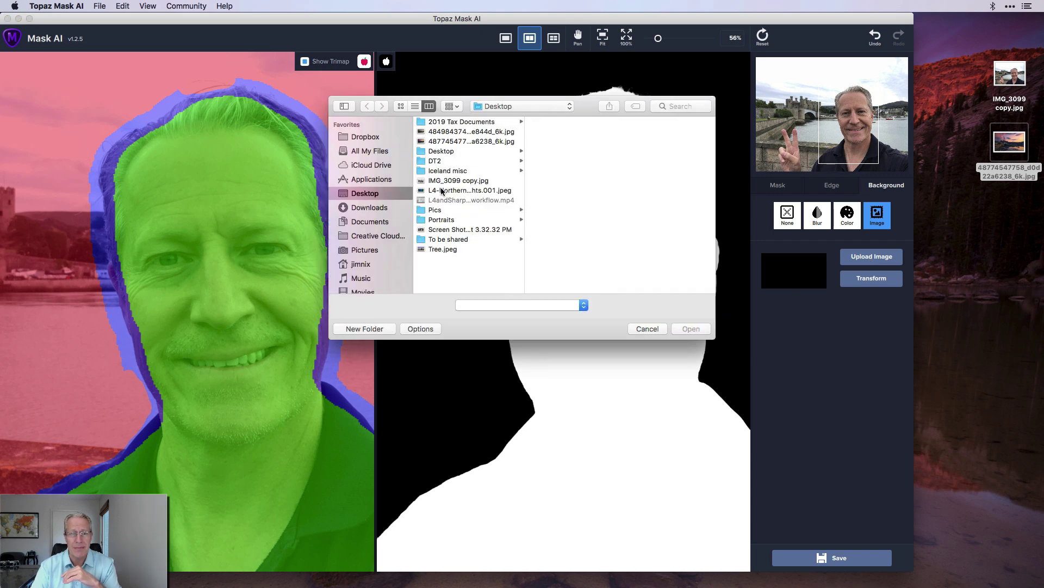
{"action": "left_click", "coordinate": [466, 133]}
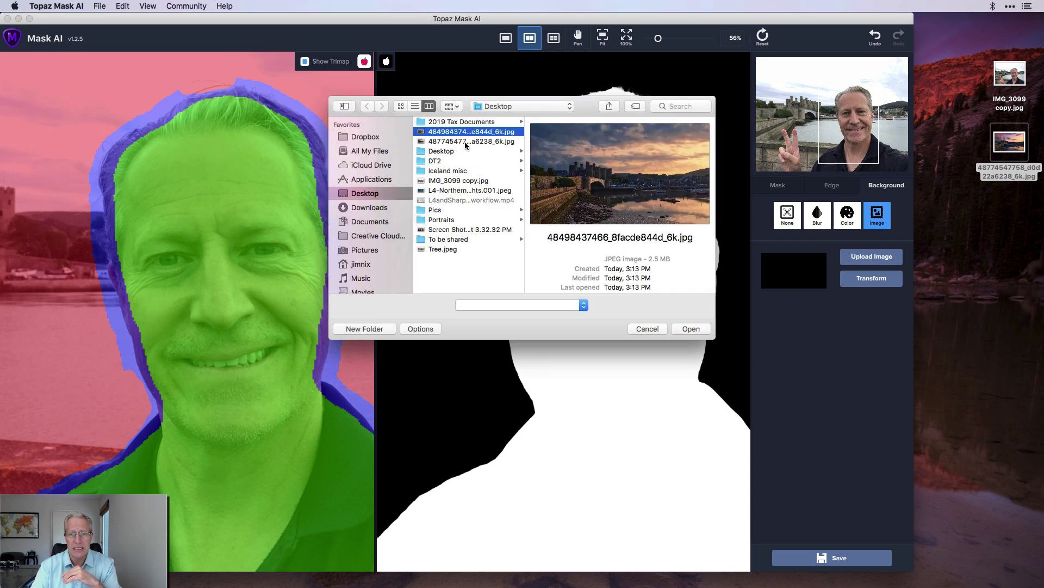
{"action": "left_click", "coordinate": [467, 142]}
{"action": "left_click", "coordinate": [689, 328]}
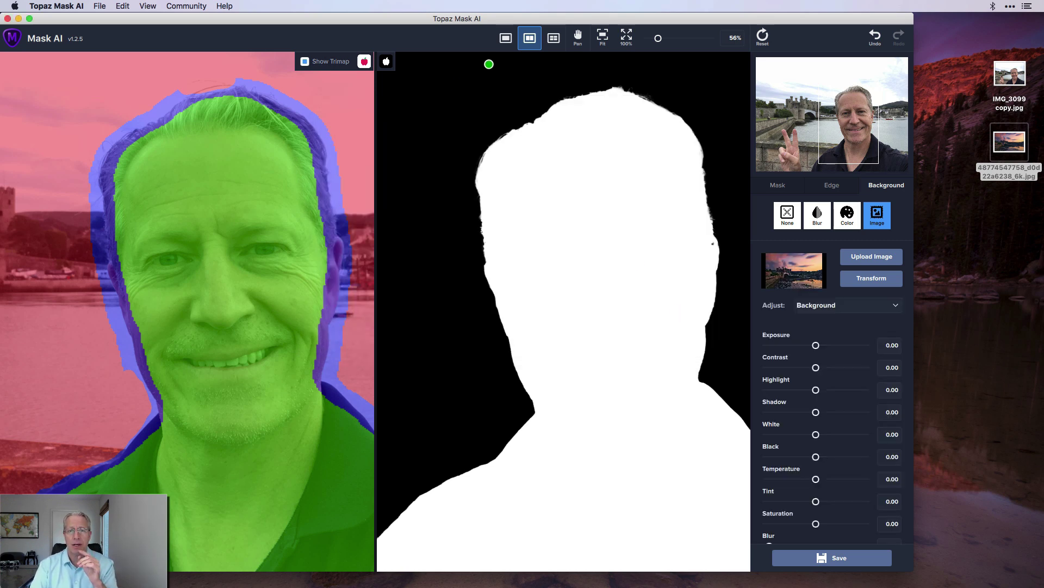
Show the Keep result with the sunset background in a single view at 35% zoom.
{"action": "left_click", "coordinate": [506, 38]}
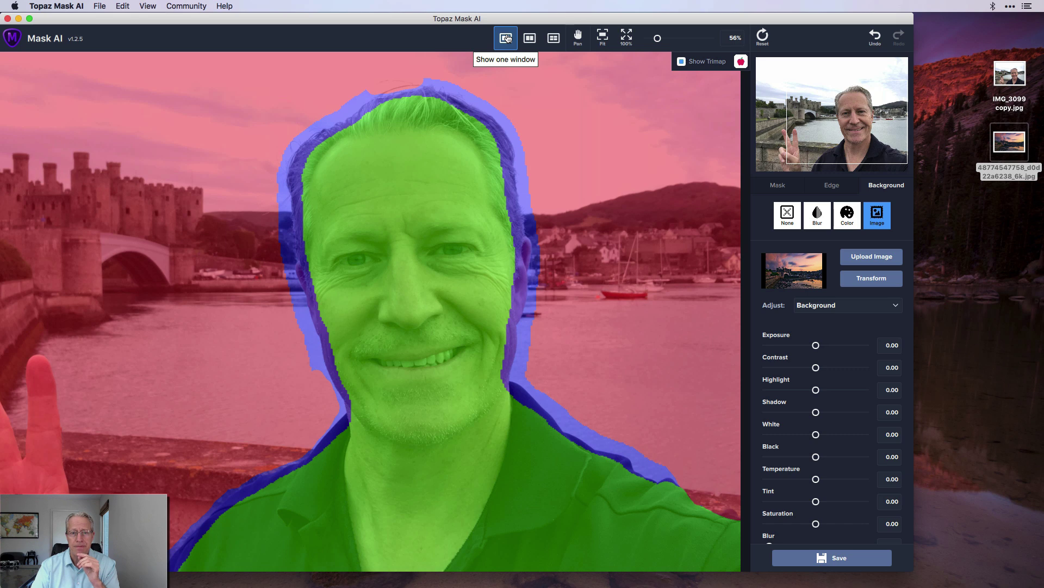
{"action": "left_click", "coordinate": [741, 62]}
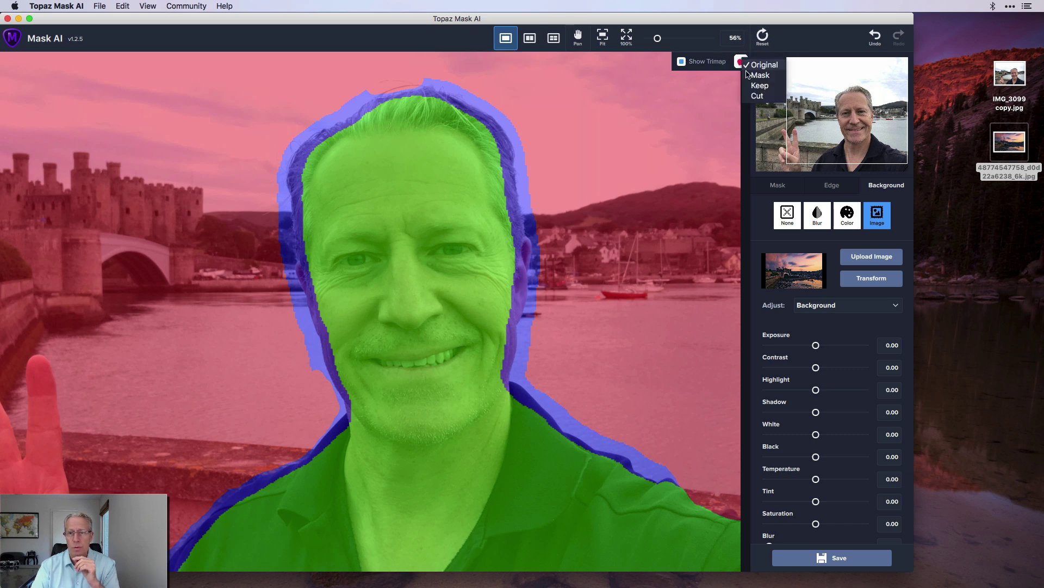
{"action": "left_click", "coordinate": [750, 94]}
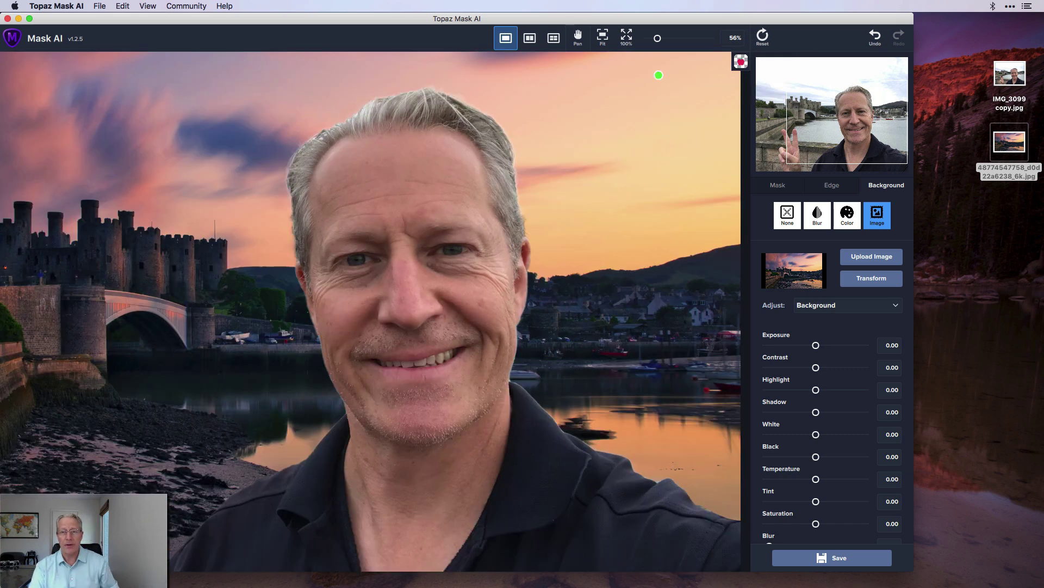
{"action": "left_click_drag", "start_coordinate": [657, 39], "coordinate": [654, 39]}
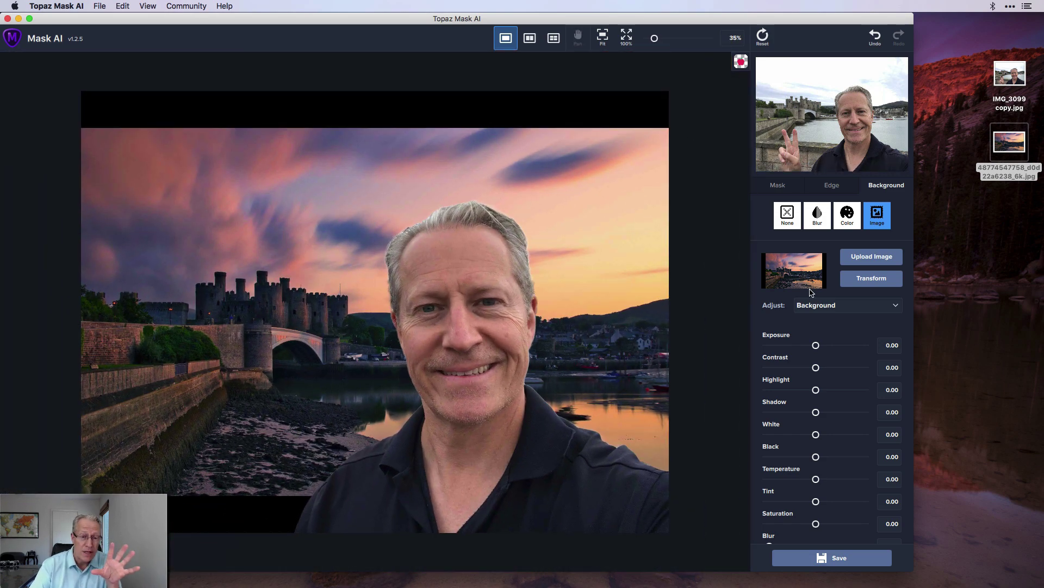
Transform the background image, enlarging it proportionally to cover the black bands and shifting it so the castle moves away from the face.
{"action": "left_click", "coordinate": [884, 281]}
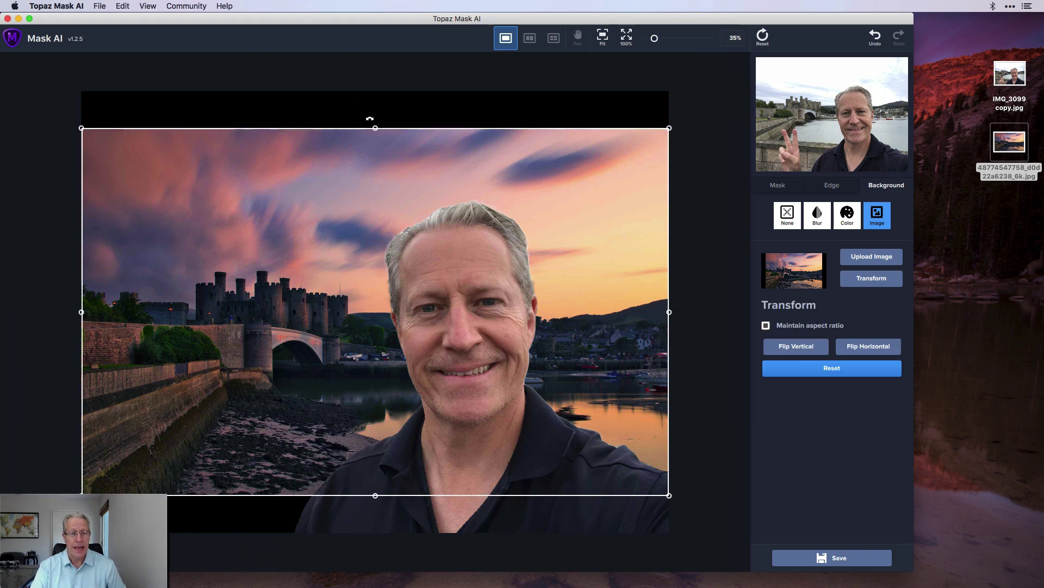
{"action": "left_click_drag", "start_coordinate": [375, 128], "coordinate": [381, 6]}
{"action": "left_click_drag", "start_coordinate": [371, 528], "coordinate": [371, 541]}
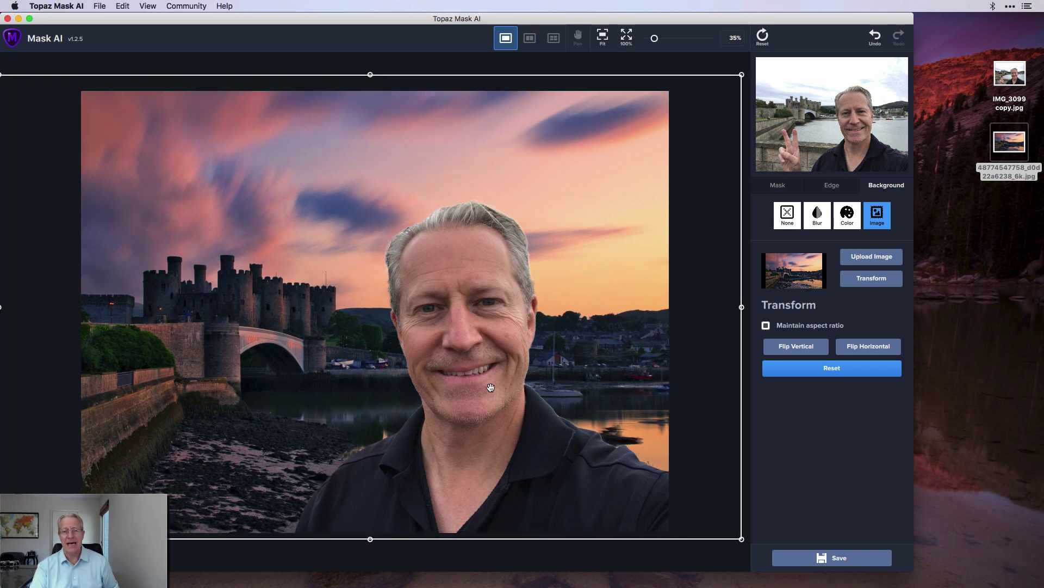
{"action": "left_click_drag", "start_coordinate": [550, 350], "coordinate": [531, 356]}
{"action": "left_click_drag", "start_coordinate": [529, 356], "coordinate": [516, 355]}
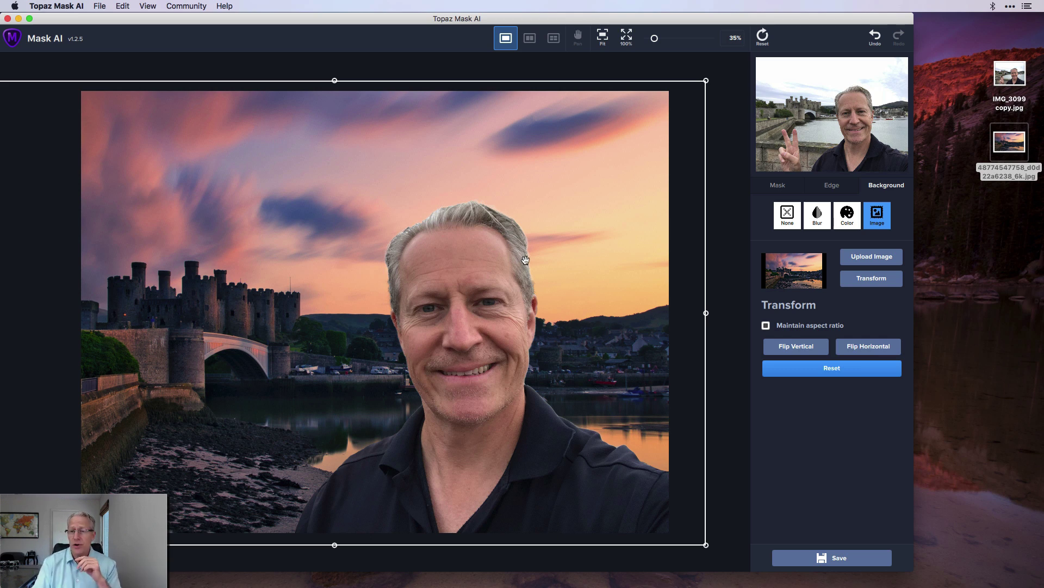
View the original selfie IMG_3099 copy.jpg in Preview to compare it with the composite.
{"action": "double_click", "coordinate": [1009, 75]}
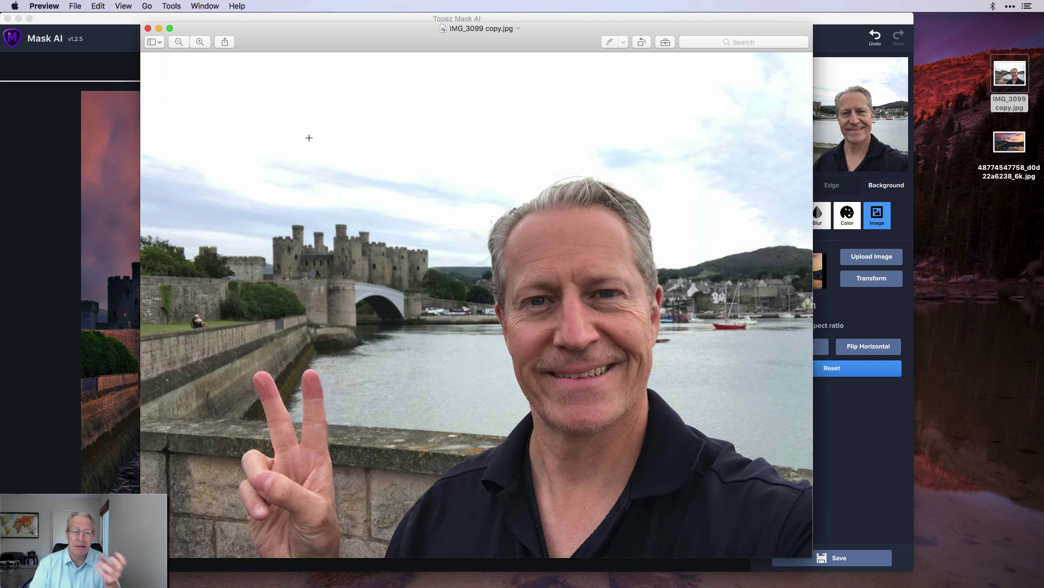
{"action": "left_click", "coordinate": [148, 28]}
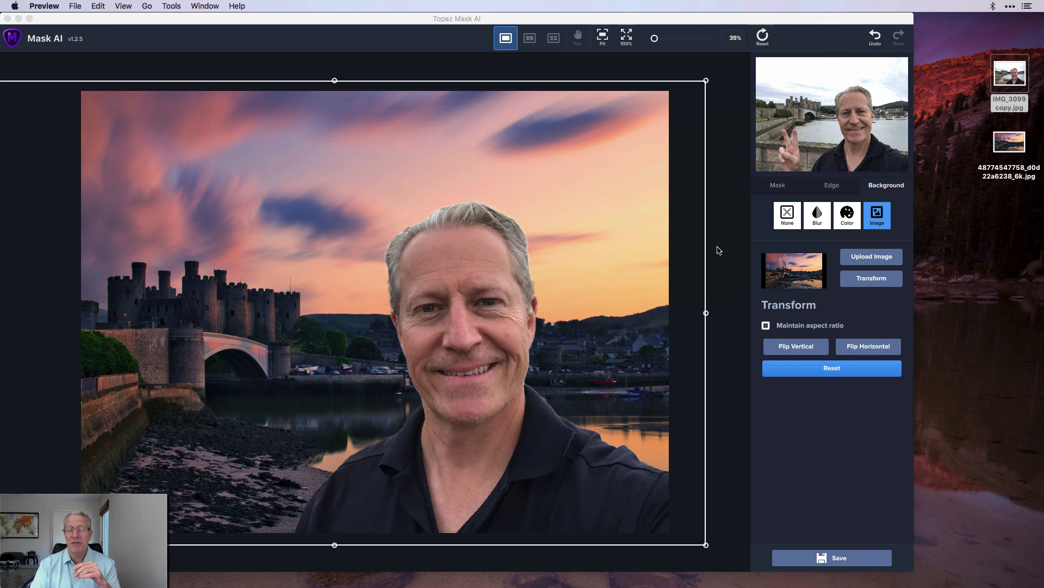